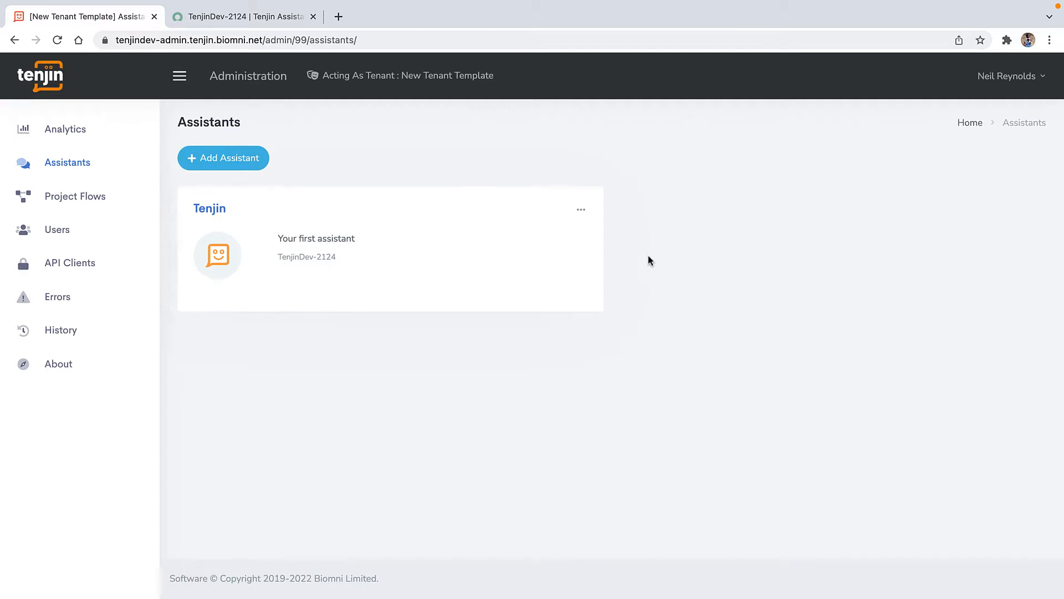
Open the Tenjin assistant's ServiceNow skill, test its connection, and return to the assistant's overview
left_click(209, 214)
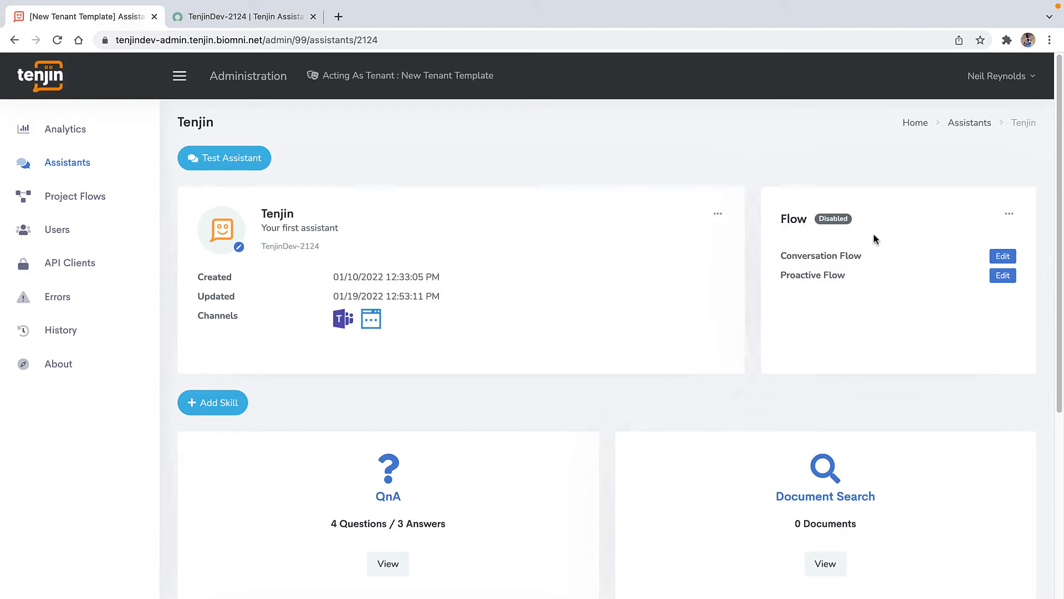
scroll(623, 370, "down", 5)
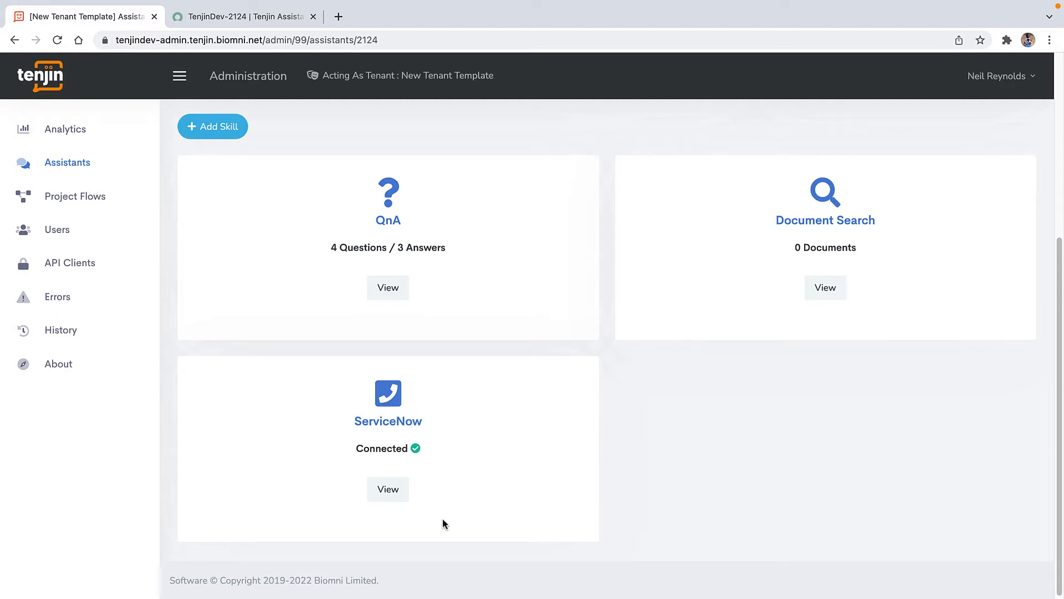
left_click(388, 490)
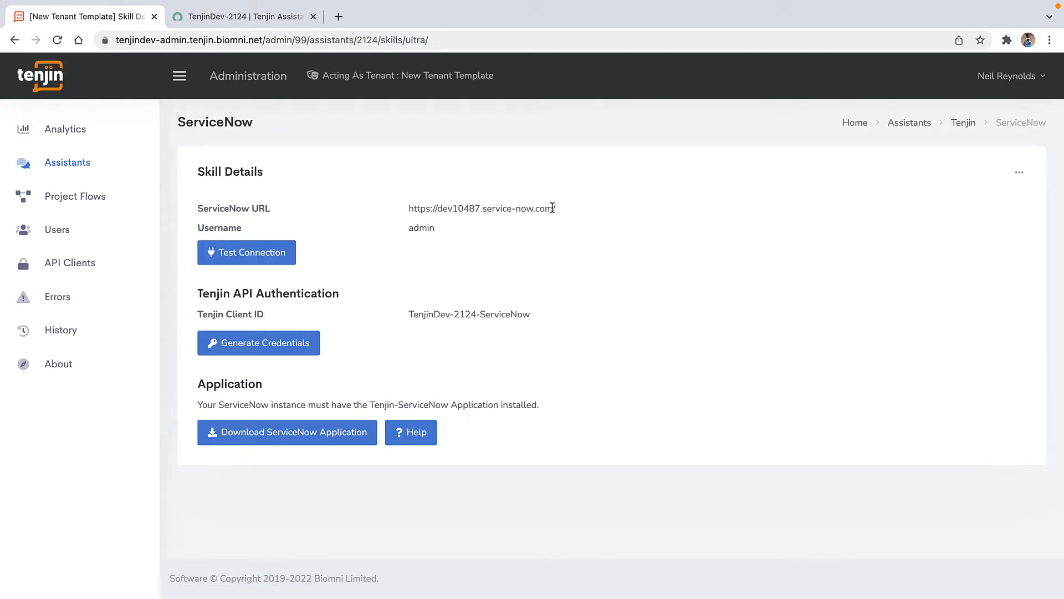
left_click(269, 253)
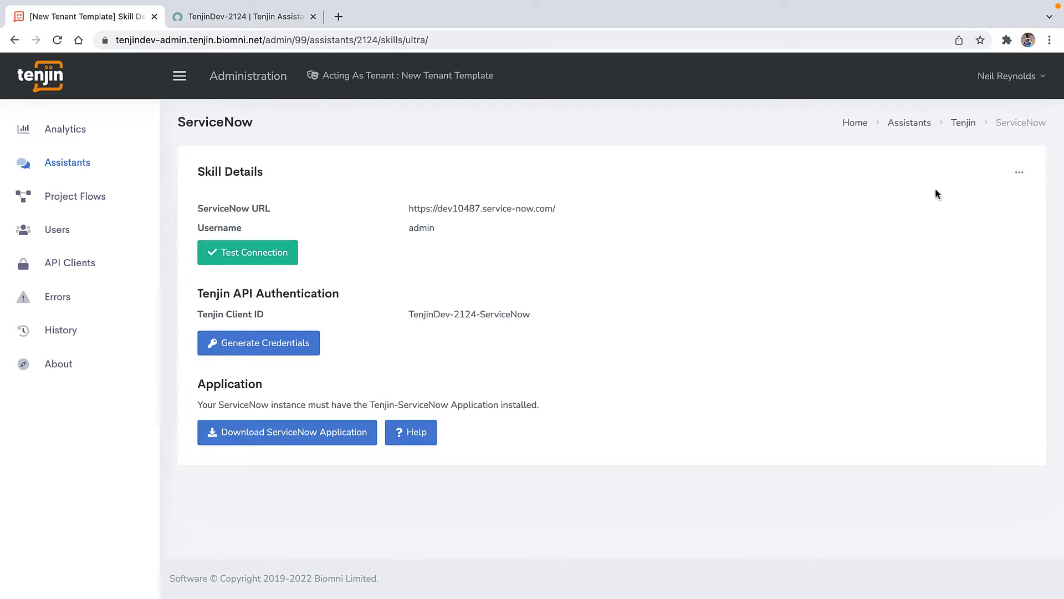
left_click(964, 124)
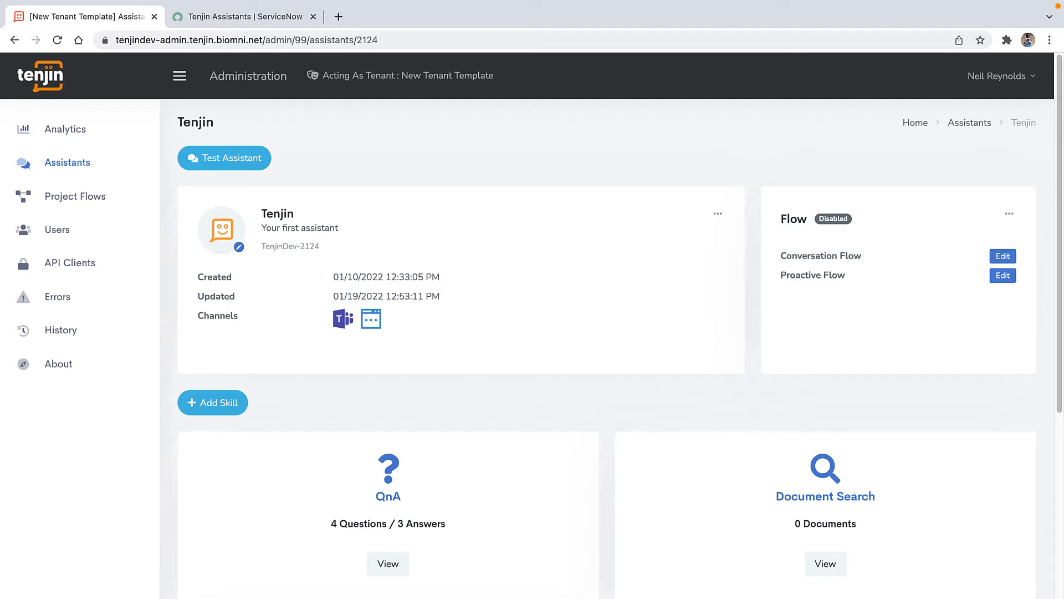
Switch to ServiceNow, filter the navigator by "tenjin", and open the Tenjin Assistants list
key("ctrl+Tab")
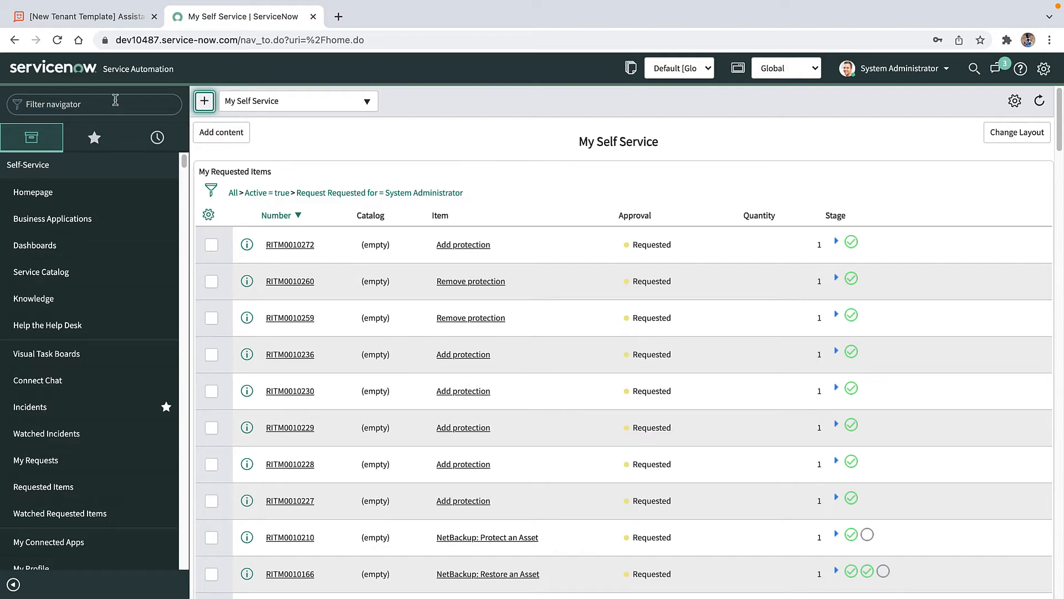
left_click(114, 103)
type("tejin")
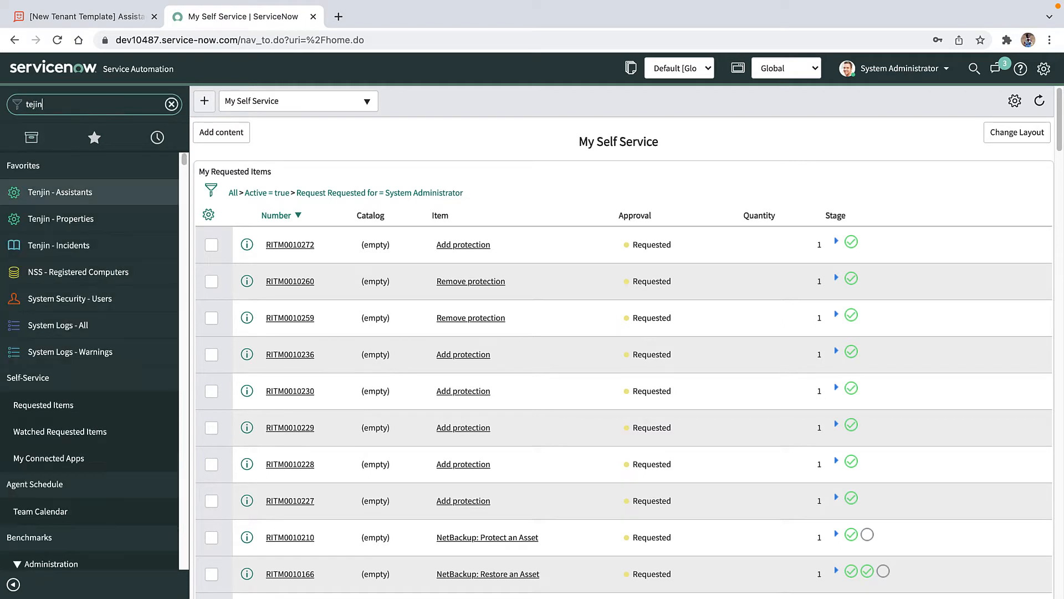
key("BackSpace")
key("BackSpace")
key("BackSpace")
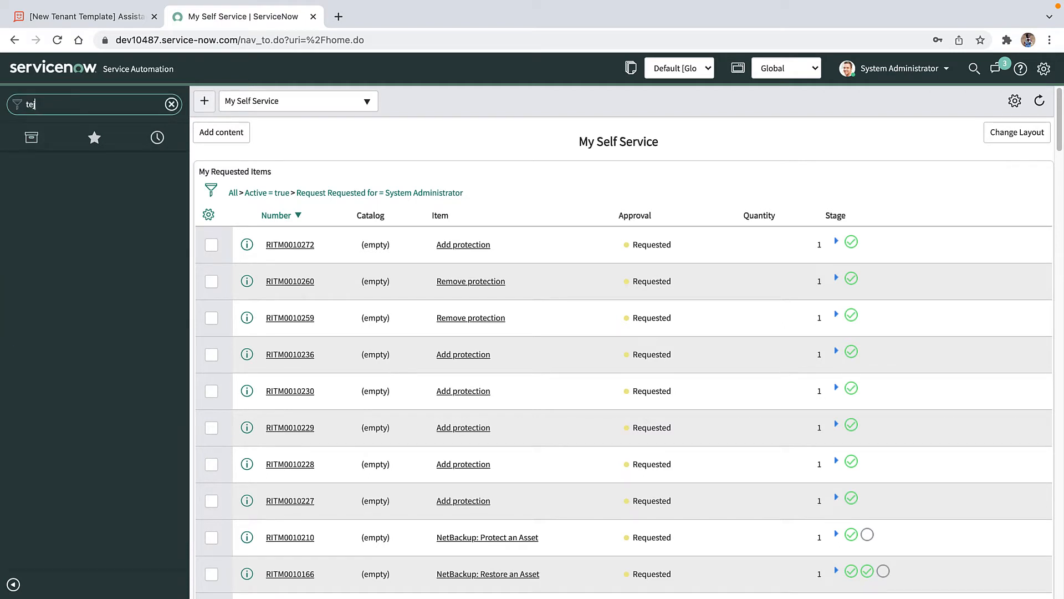
type("njin")
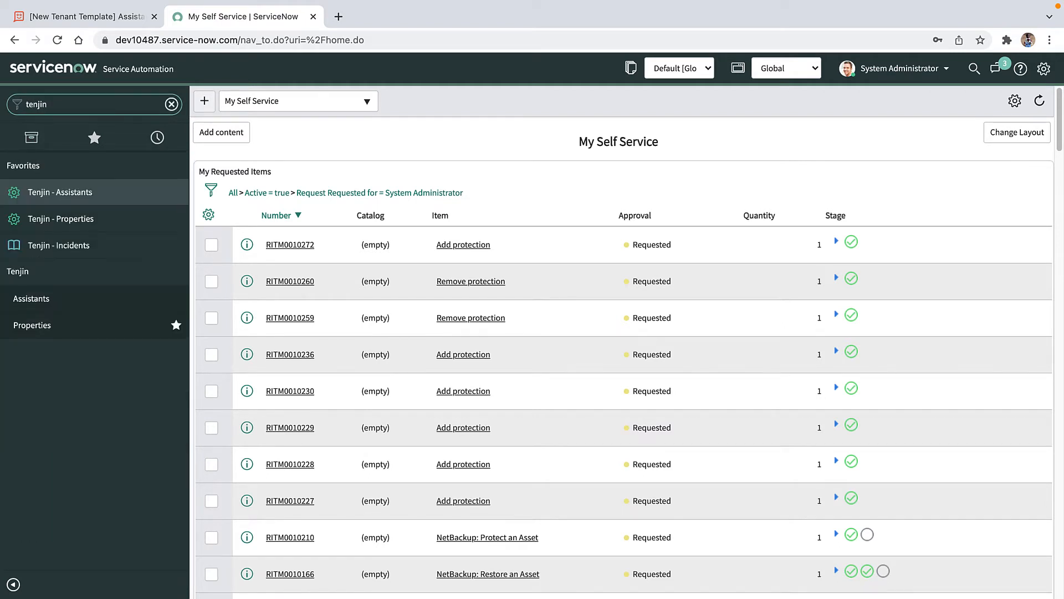
left_click(69, 195)
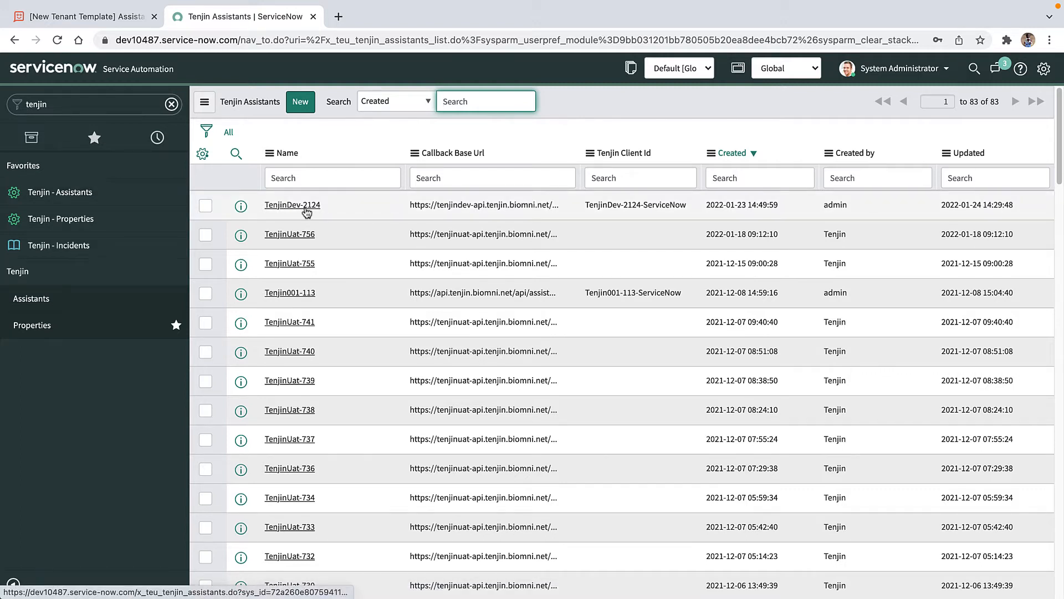
Open the TenjinDev-2124 assistant record and review its URLs, authentication and knowledge settings, including the note on published articles
left_click(337, 177)
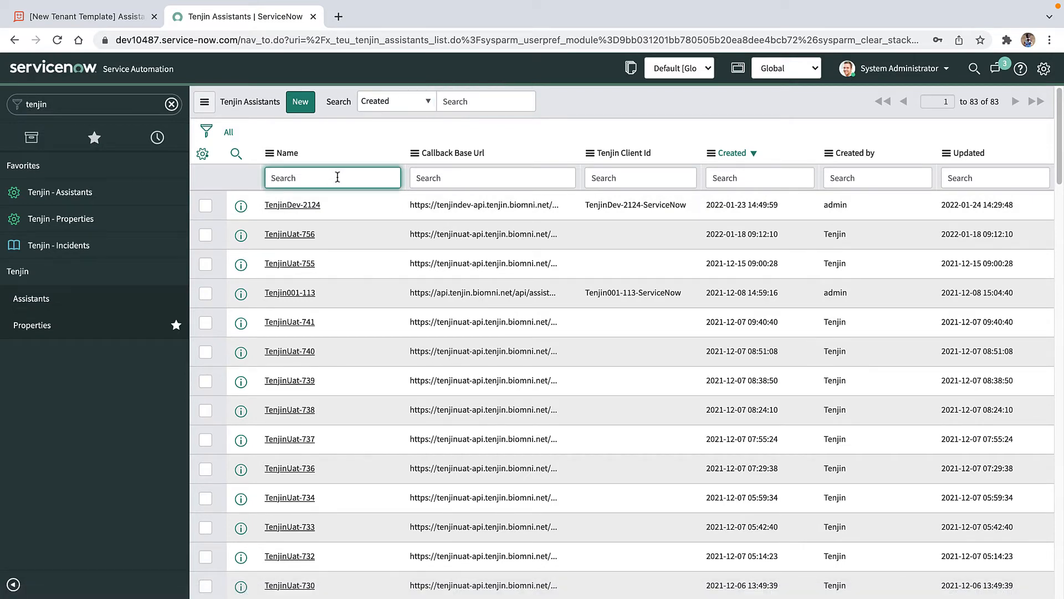
left_click(293, 205)
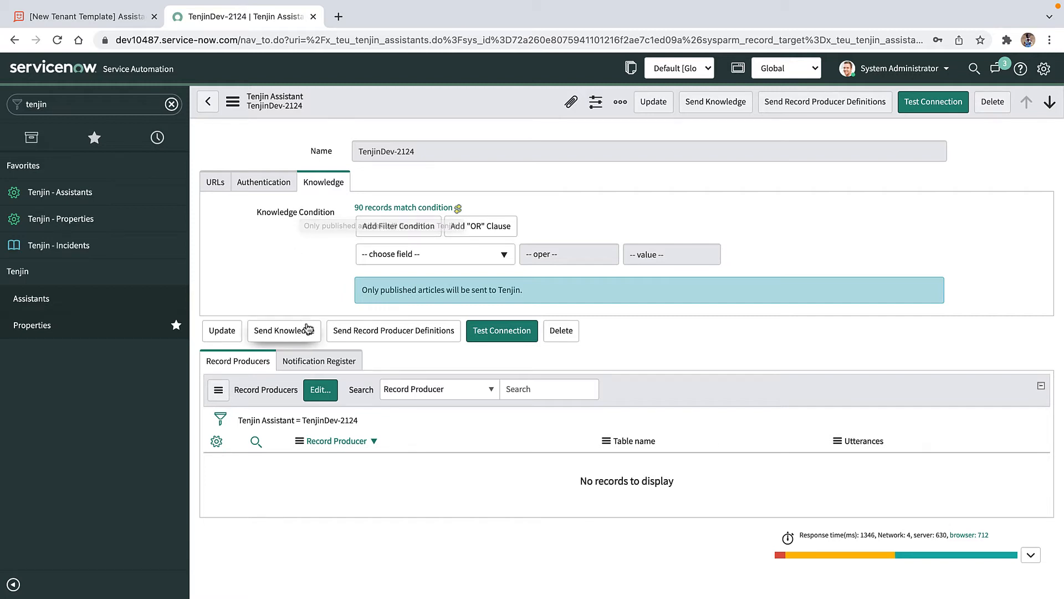
left_click(214, 184)
left_click(279, 188)
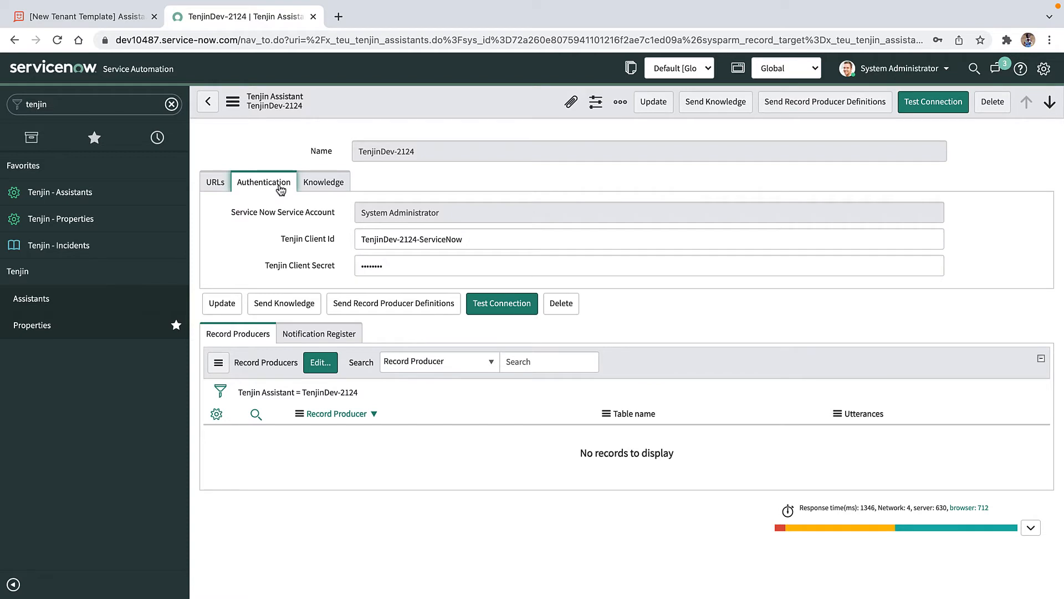
left_click(325, 185)
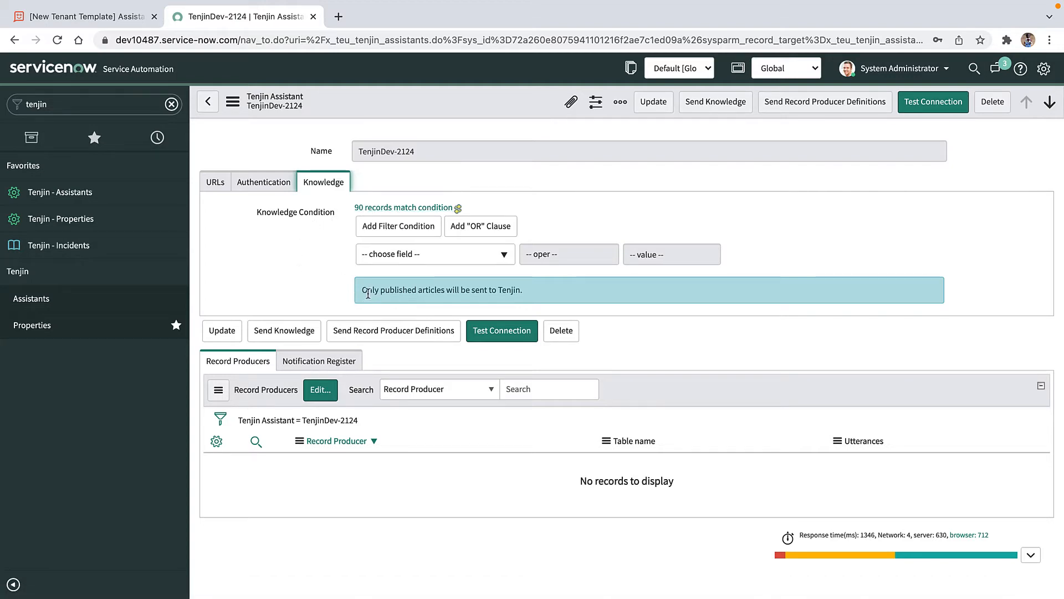
left_click_drag(362, 292, 536, 296)
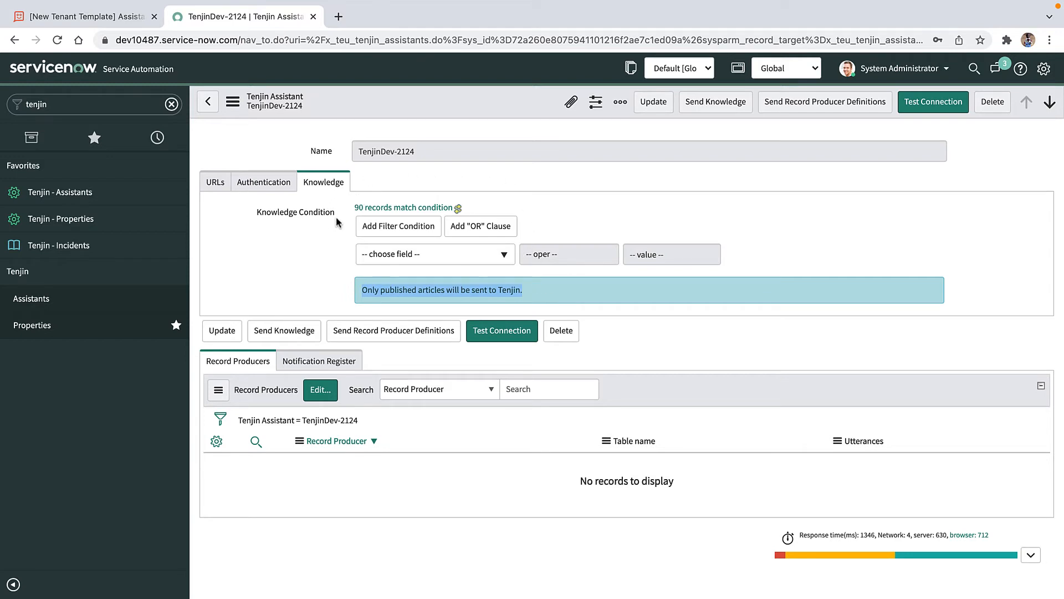
Open the list of knowledge articles matching the condition and locate the "How to Deal with Spam" article
left_click(377, 211)
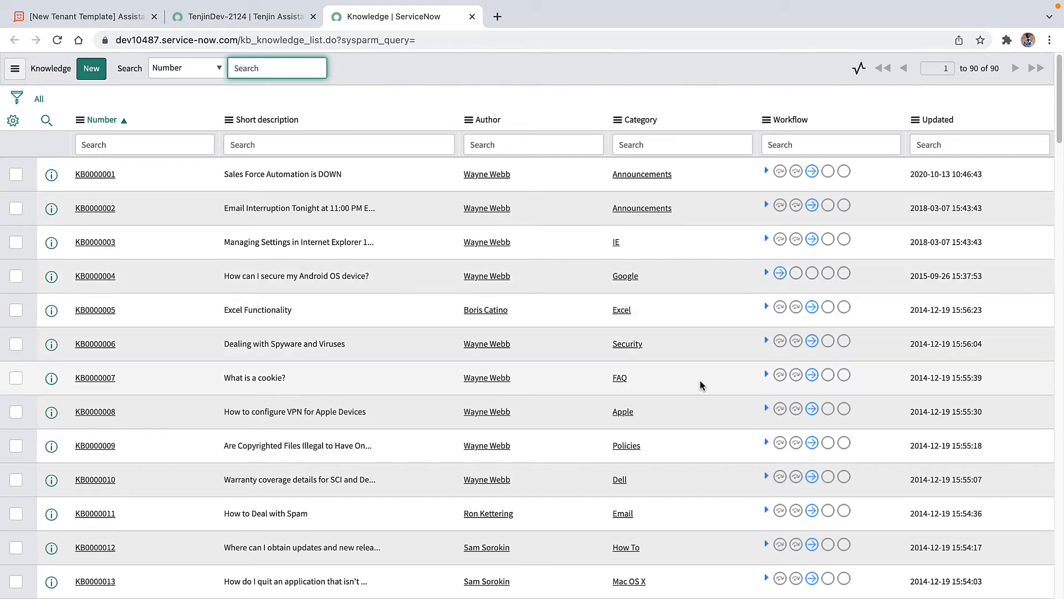
scroll(701, 385, "down", 3)
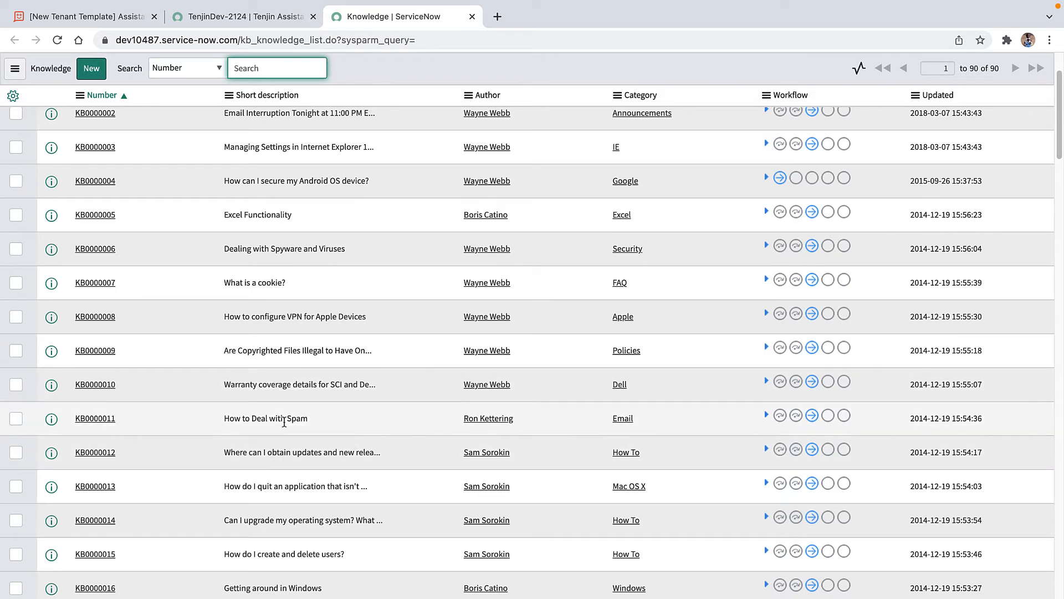
left_click_drag(309, 420, 221, 420)
left_click(328, 418)
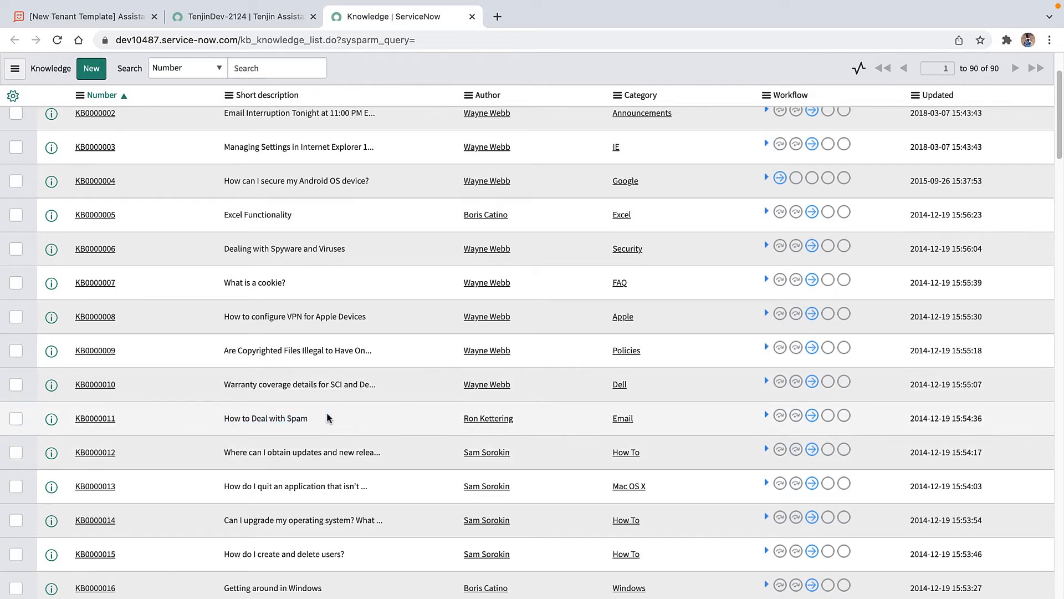
Return to the TenjinDev-2124 assistant record and send its knowledge articles to Tenjin
left_click(265, 23)
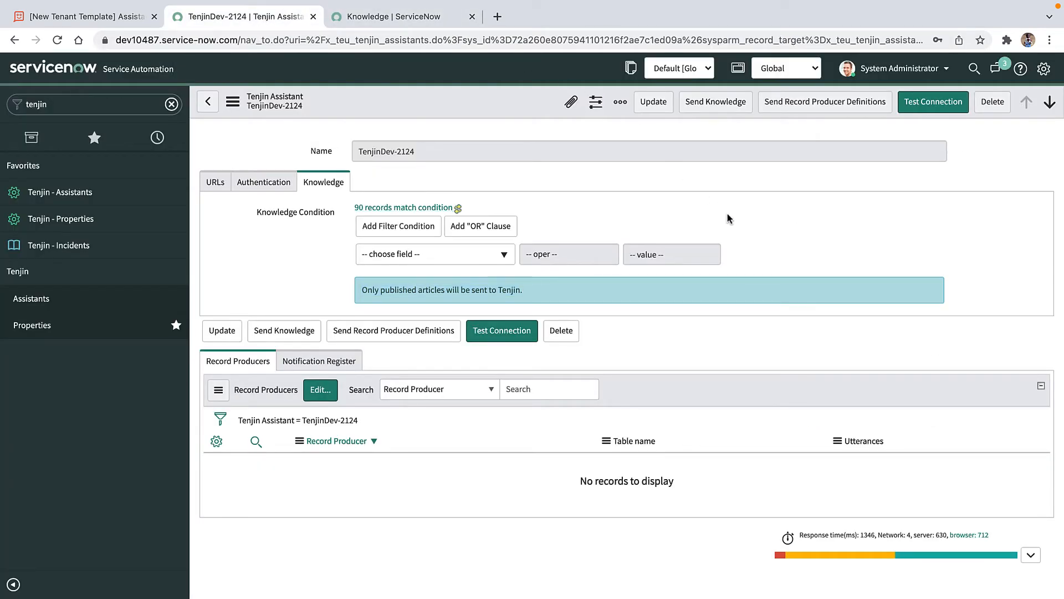
left_click(287, 339)
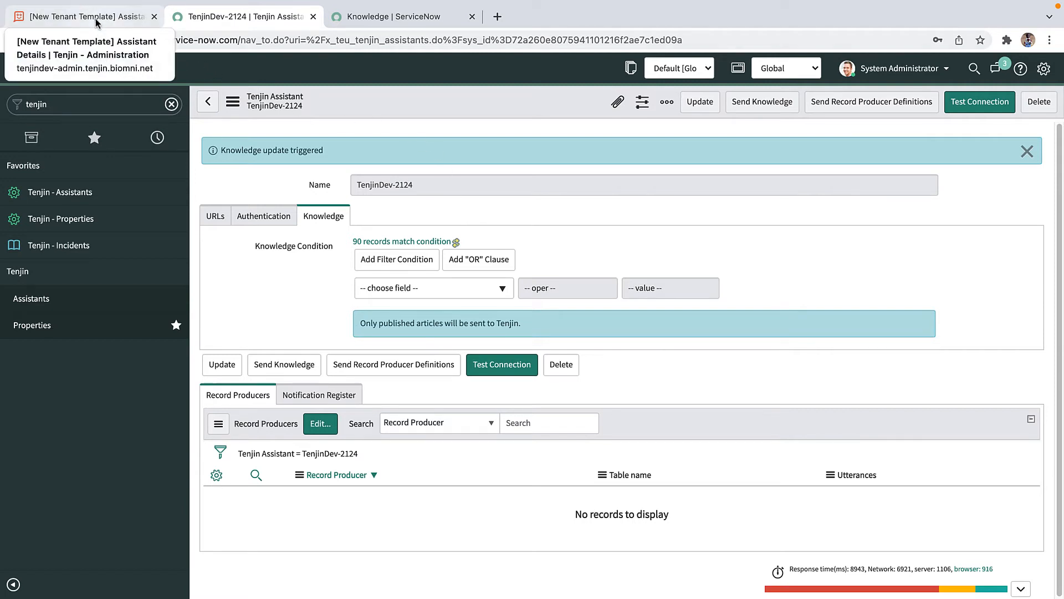
Switch to Tenjin Administration and inspect the Document Search skill's imported files, expanding the details of KB0000063
left_click(96, 23)
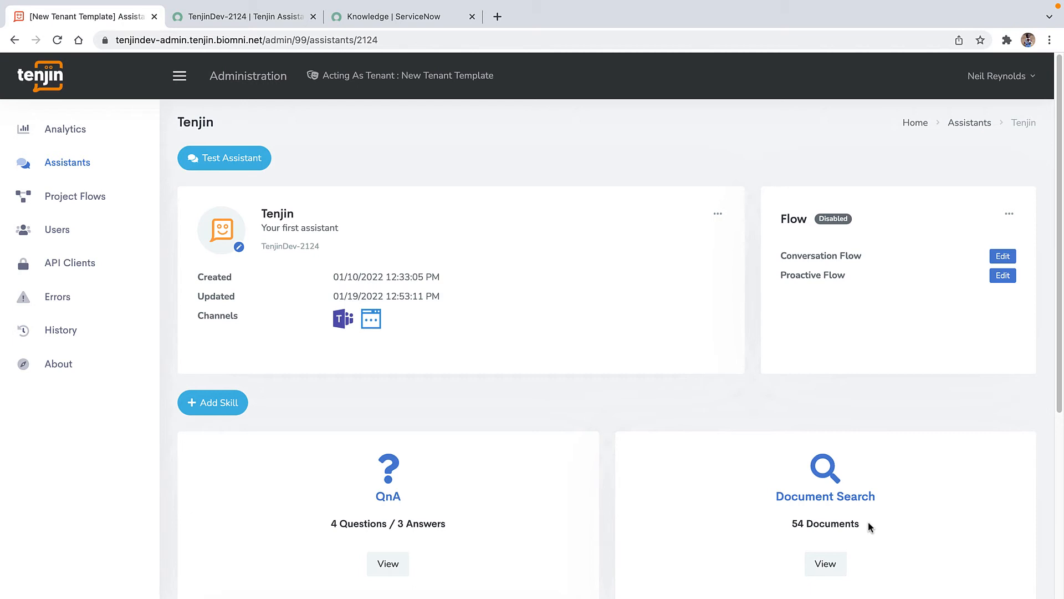
left_click(825, 564)
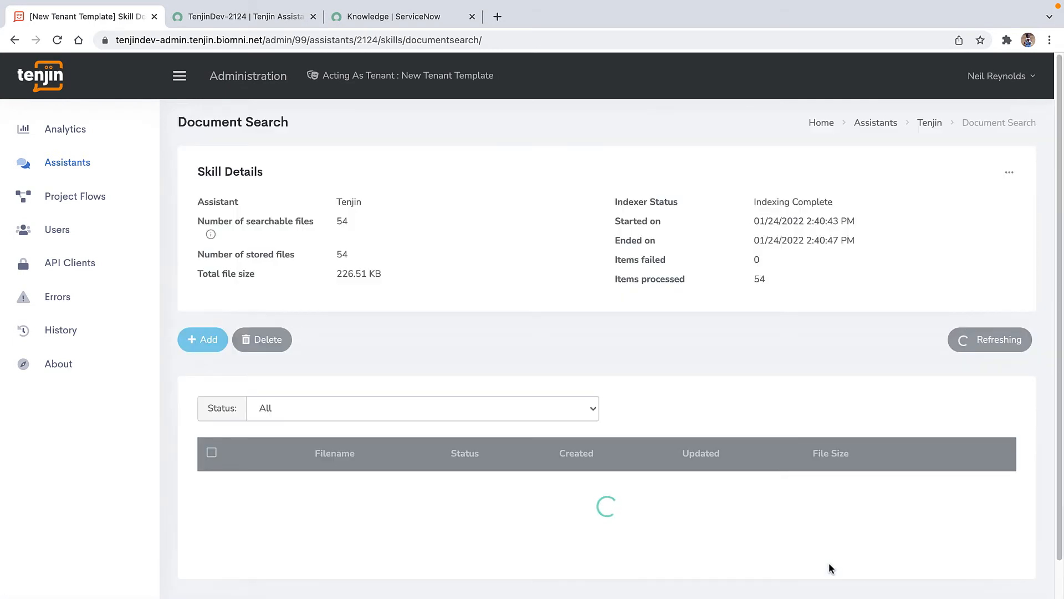
scroll(823, 393, "down", 3)
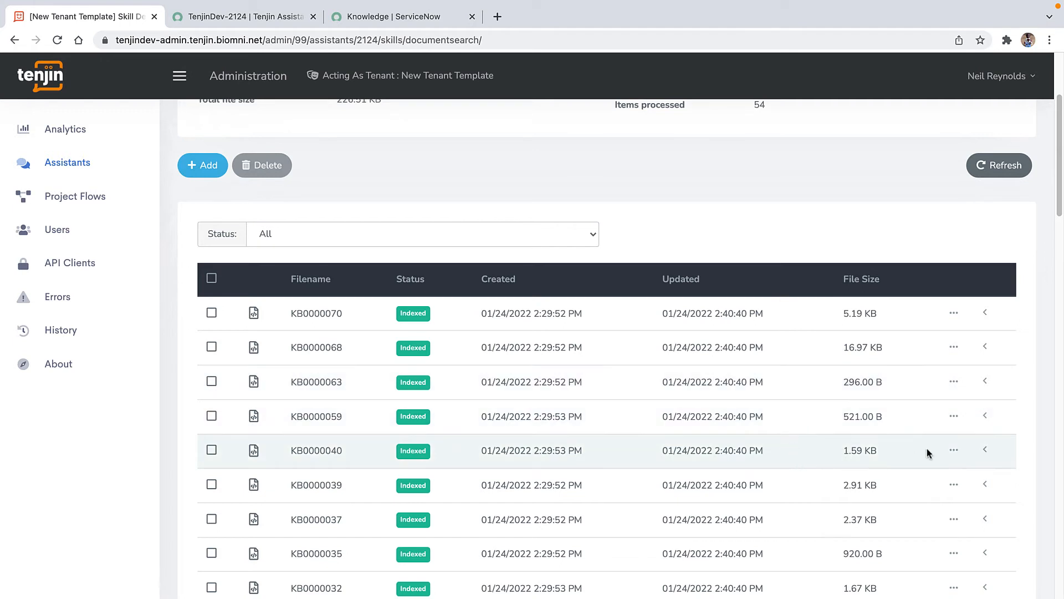
left_click(985, 382)
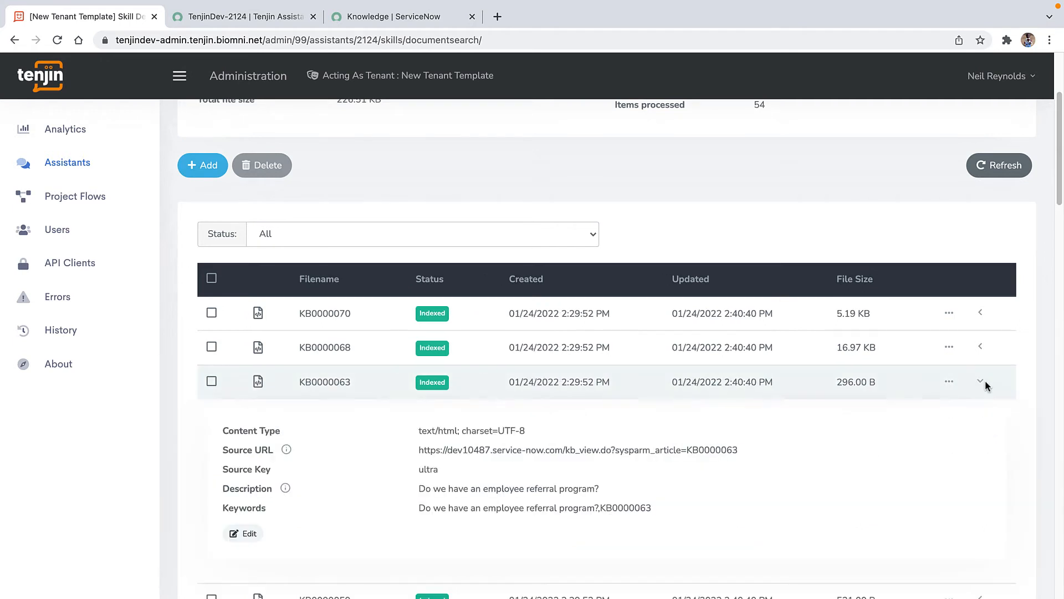
mouse_move(601, 489)
left_mouse_down()
mouse_move(417, 492)
mouse_move(621, 487)
left_mouse_up()
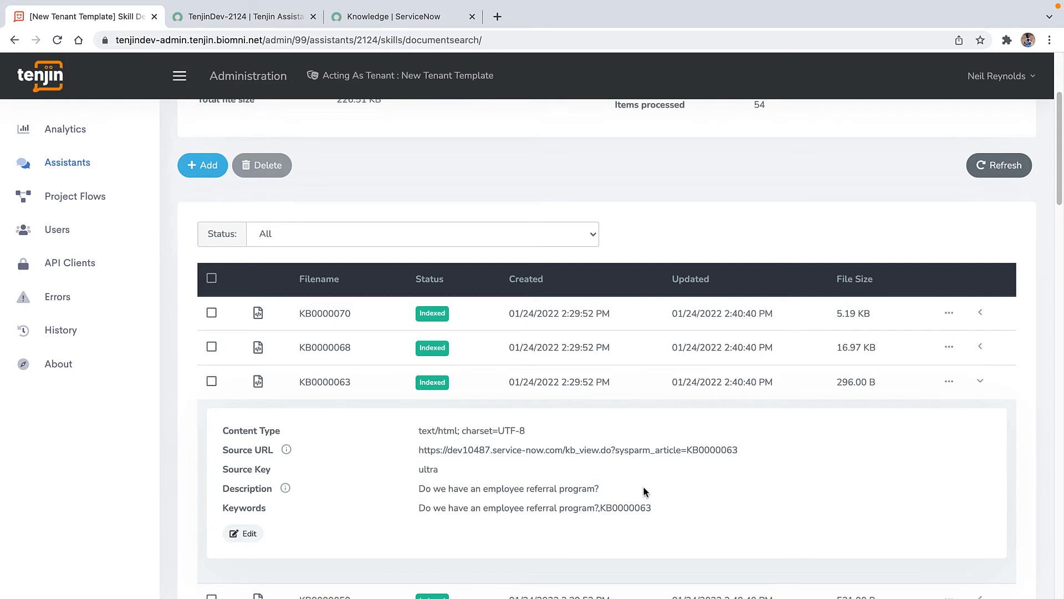
scroll(645, 492, "up", 3)
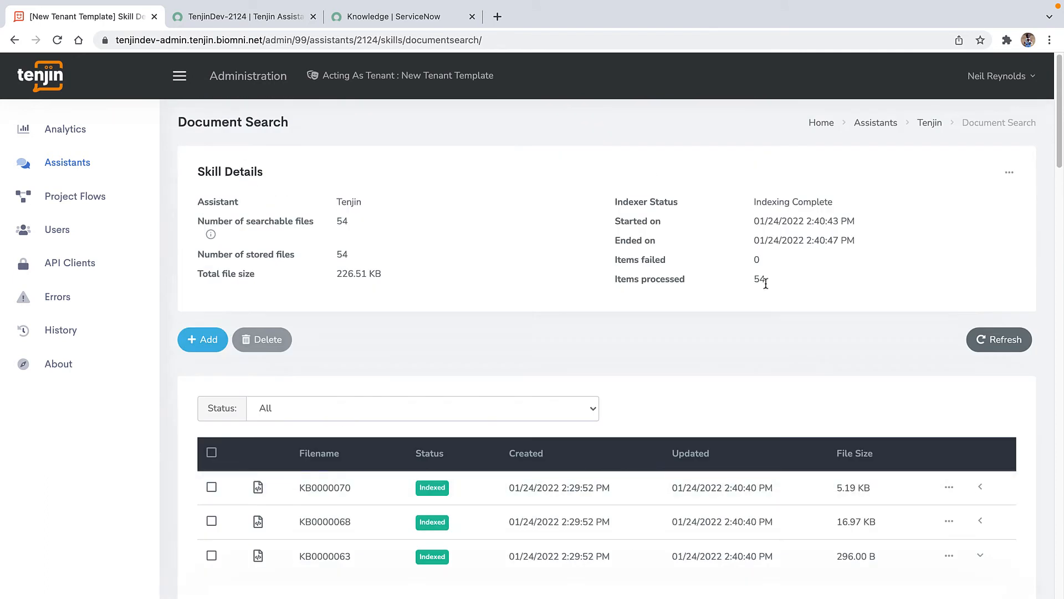
Open the Tenjin assistant's test chat and send the message "i have a problem with spam"
left_click(935, 124)
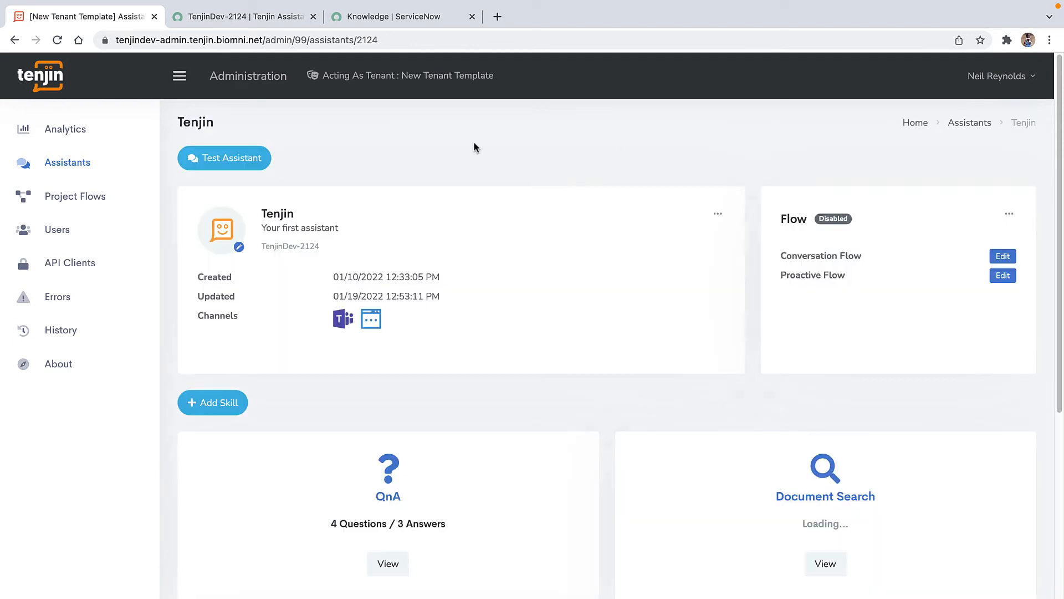
left_click(250, 165)
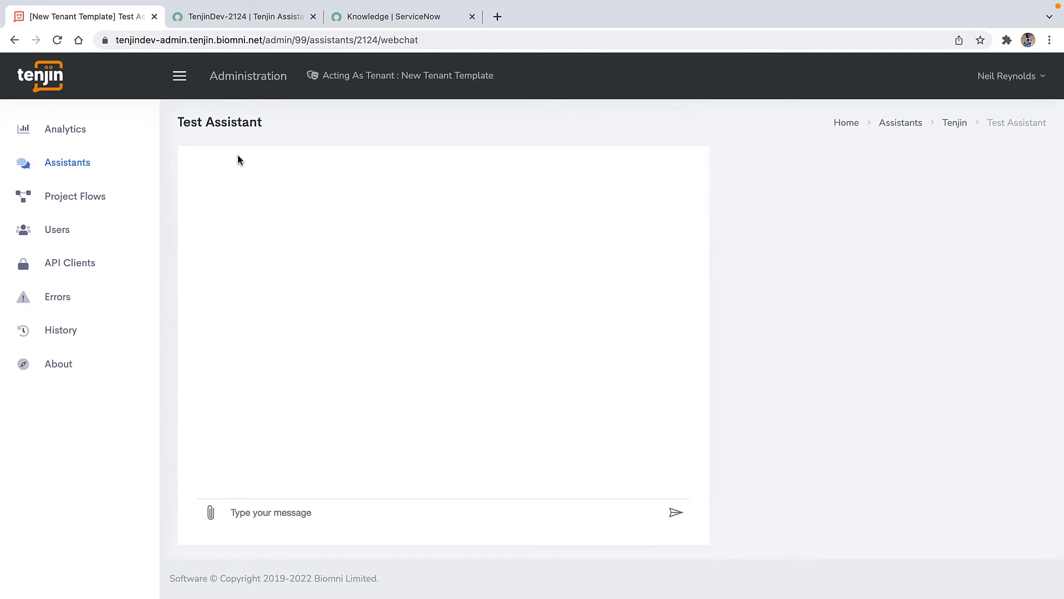
left_click(297, 512)
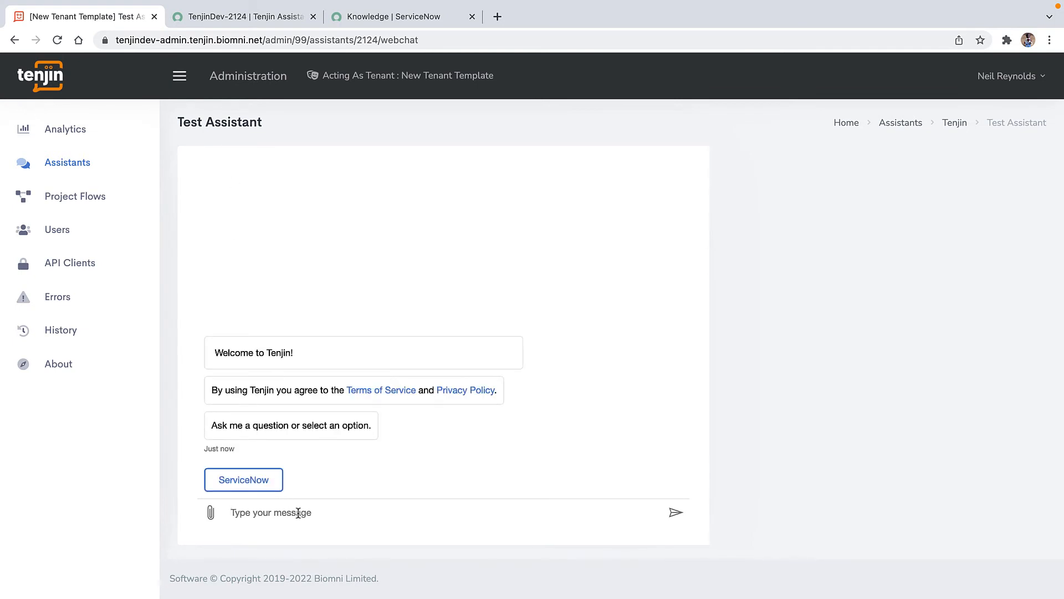
type("i have a problem with spam")
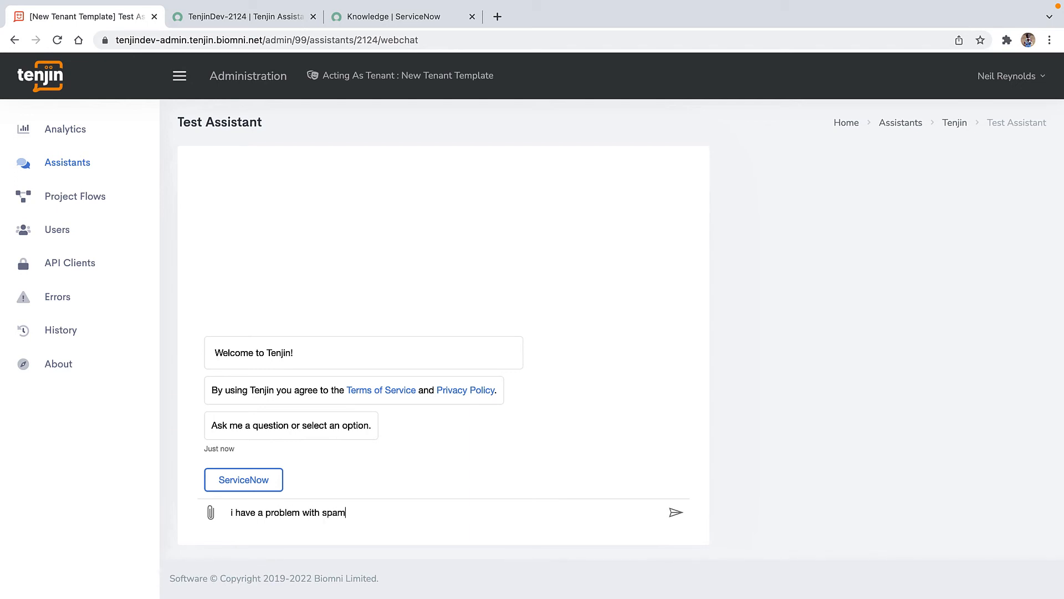
key("Return")
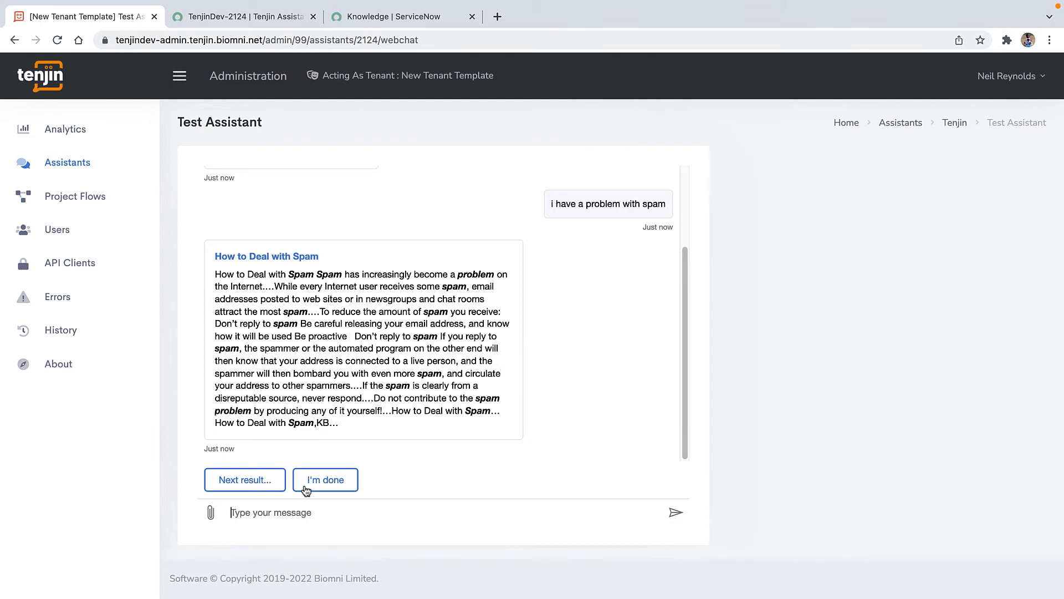
Request the next two search results in the test chat and review the answers returned for the spam question
left_click(231, 475)
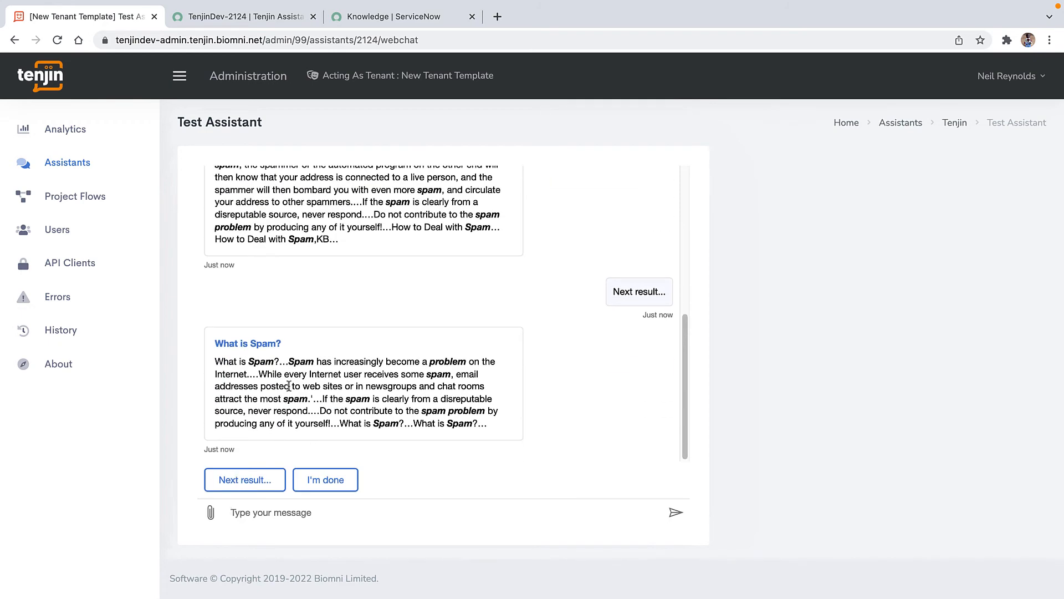
scroll(326, 387, "up", 5)
scroll(327, 387, "down", 5)
left_click(252, 486)
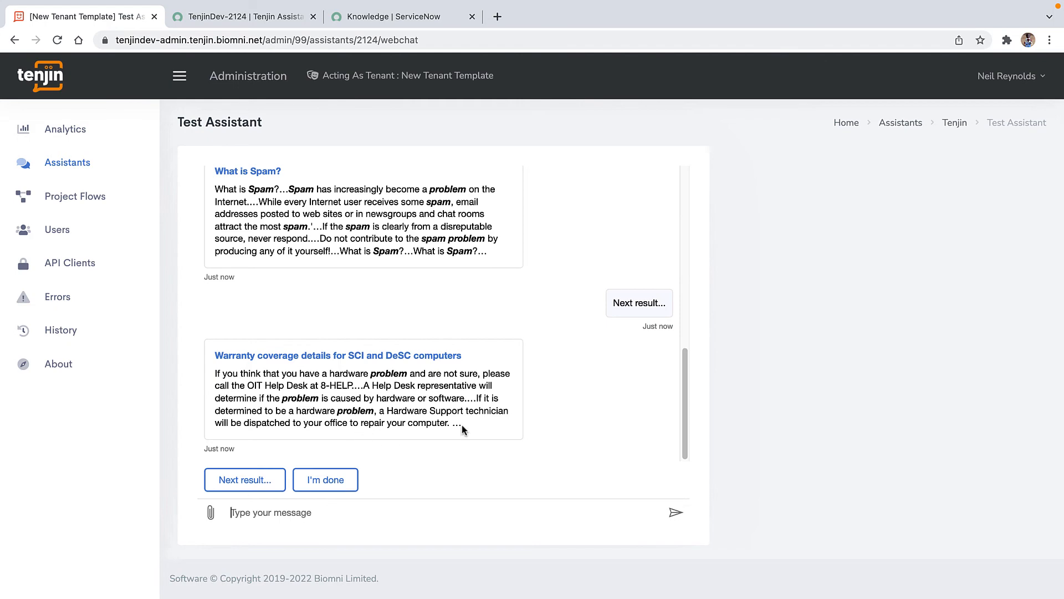
scroll(534, 390, "up", 8)
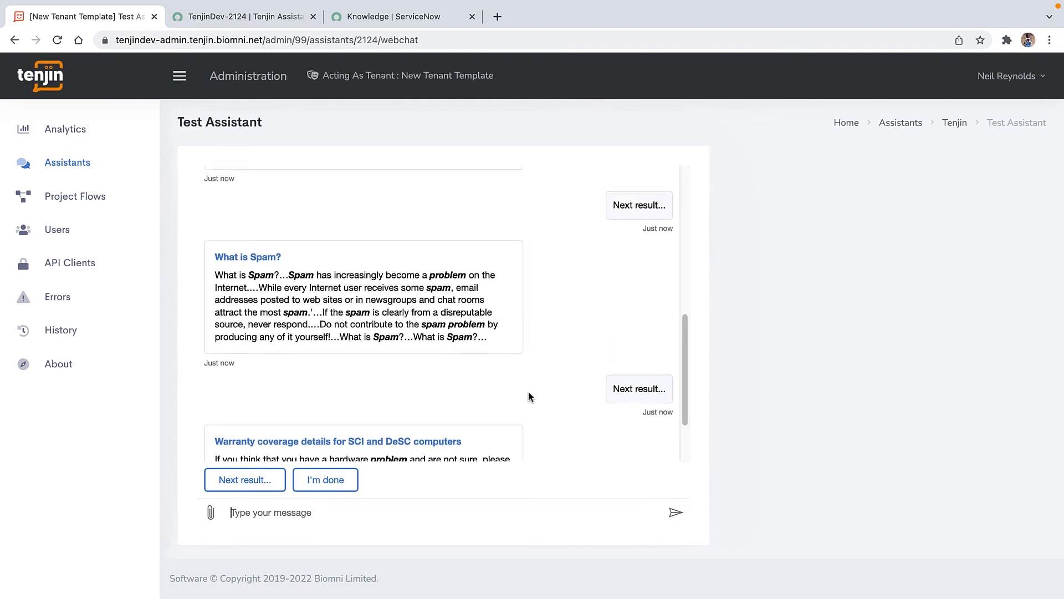
scroll(517, 389, "down", 7)
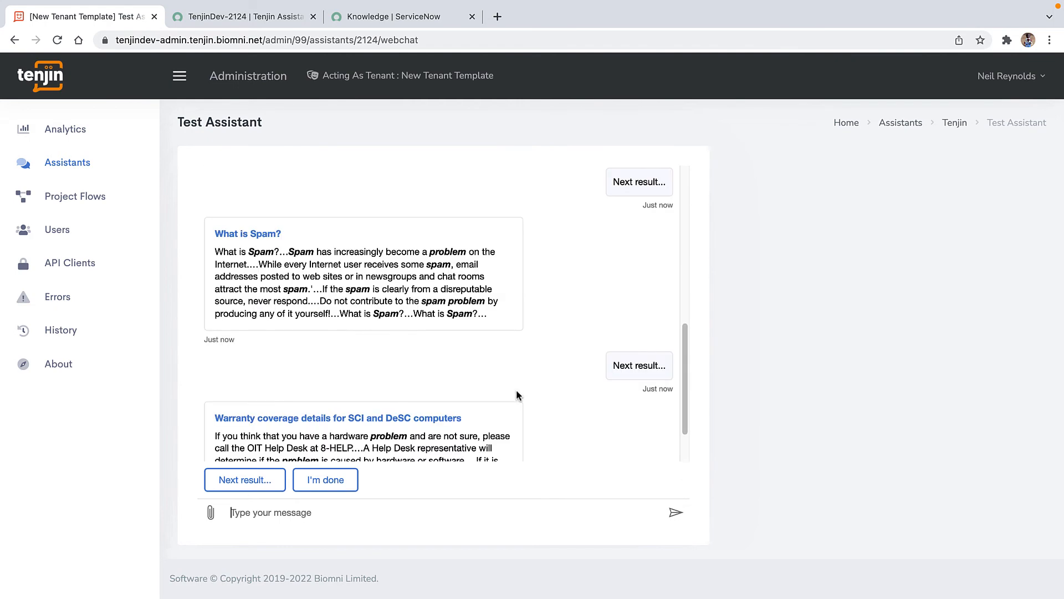
Open the "How to Deal with Spam" article from the test chat's answer, then end the chat's search and close the article
scroll(296, 289, "up", 5)
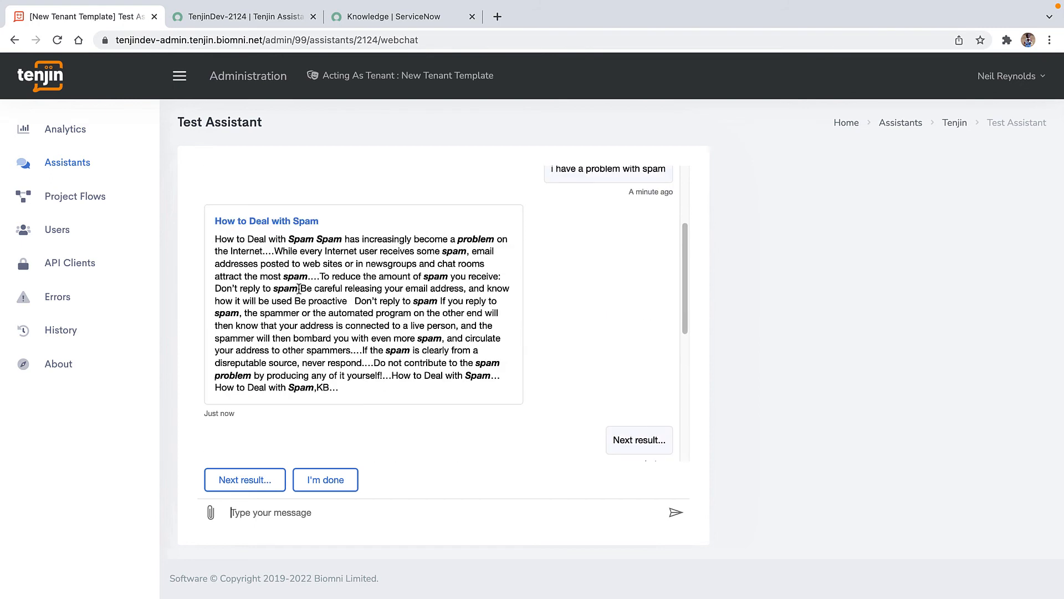
left_click(265, 224)
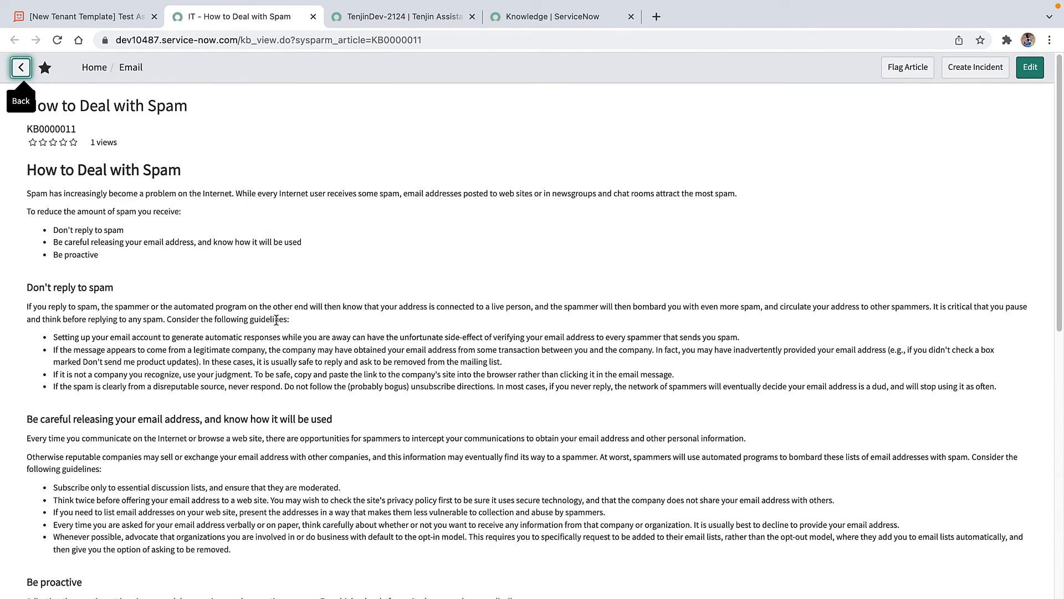
left_click(103, 23)
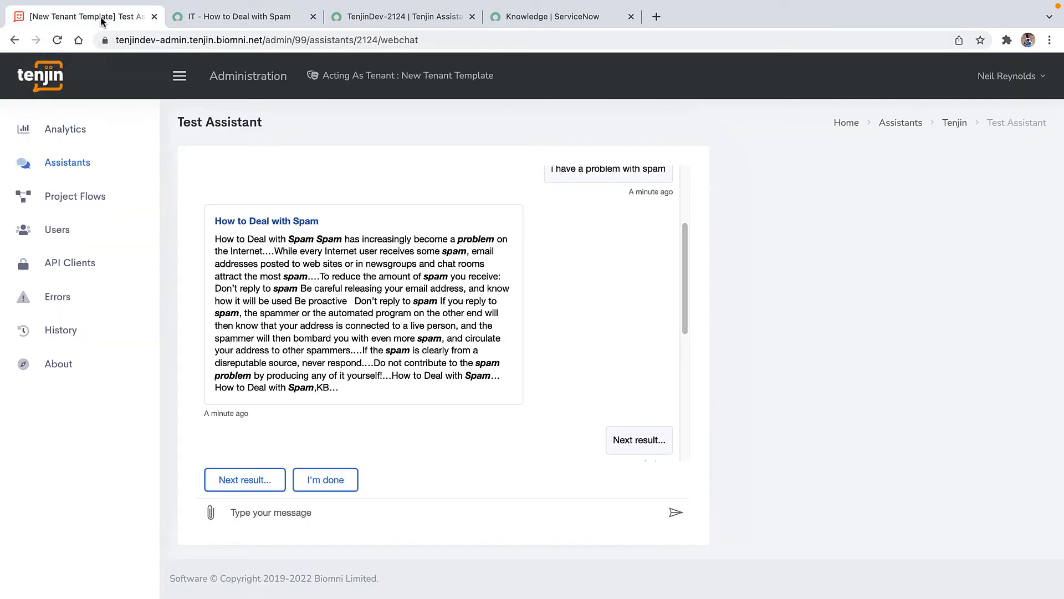
left_click(332, 480)
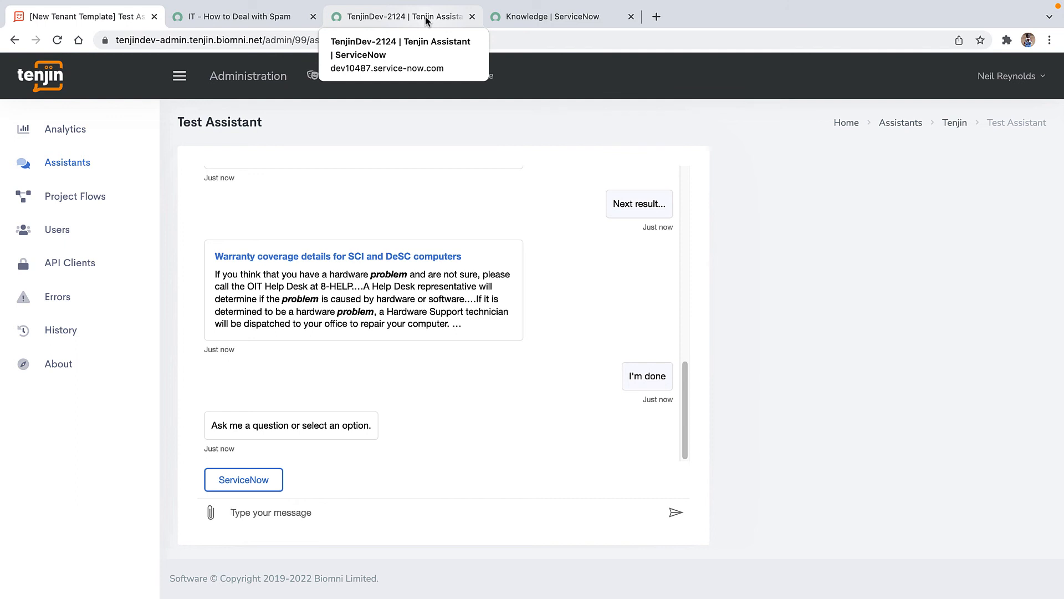
left_click(313, 16)
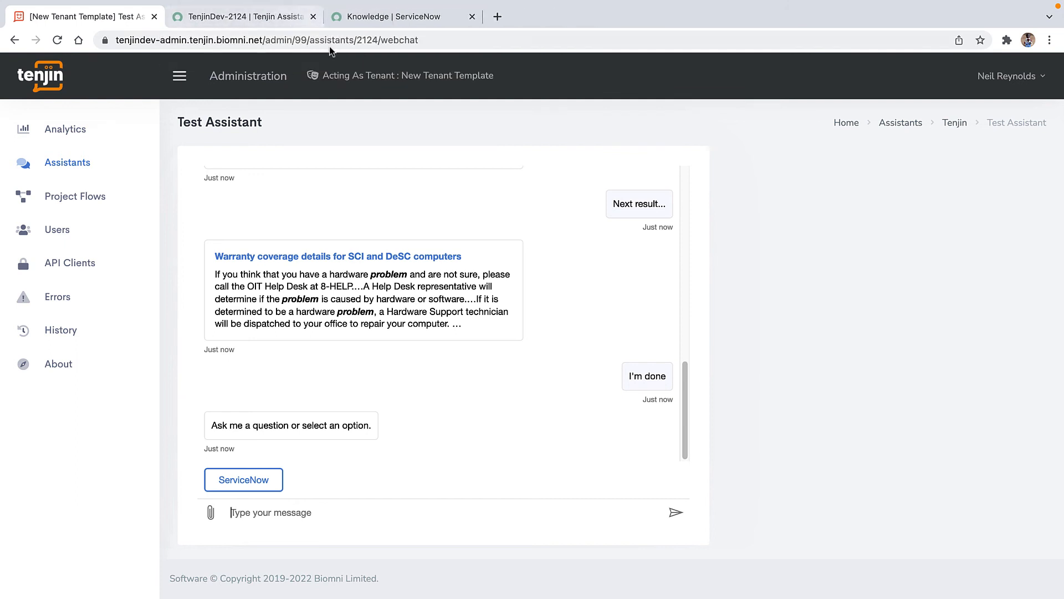
Return to the TenjinDev-2124 record in ServiceNow and review the knowledge articles matching its condition, replacing the previously opened article list
left_click(253, 22)
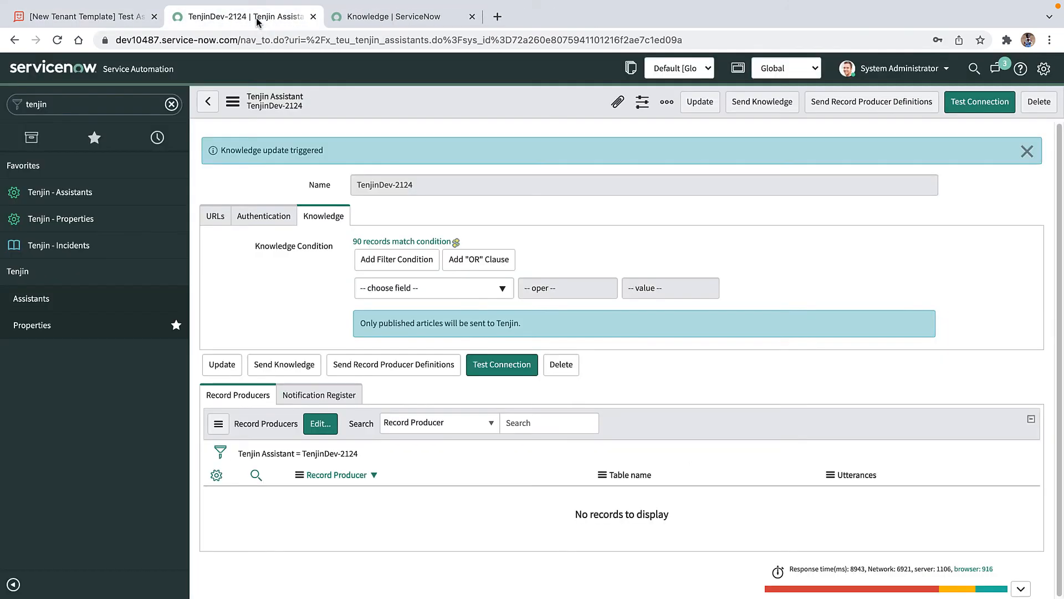
left_click(410, 241)
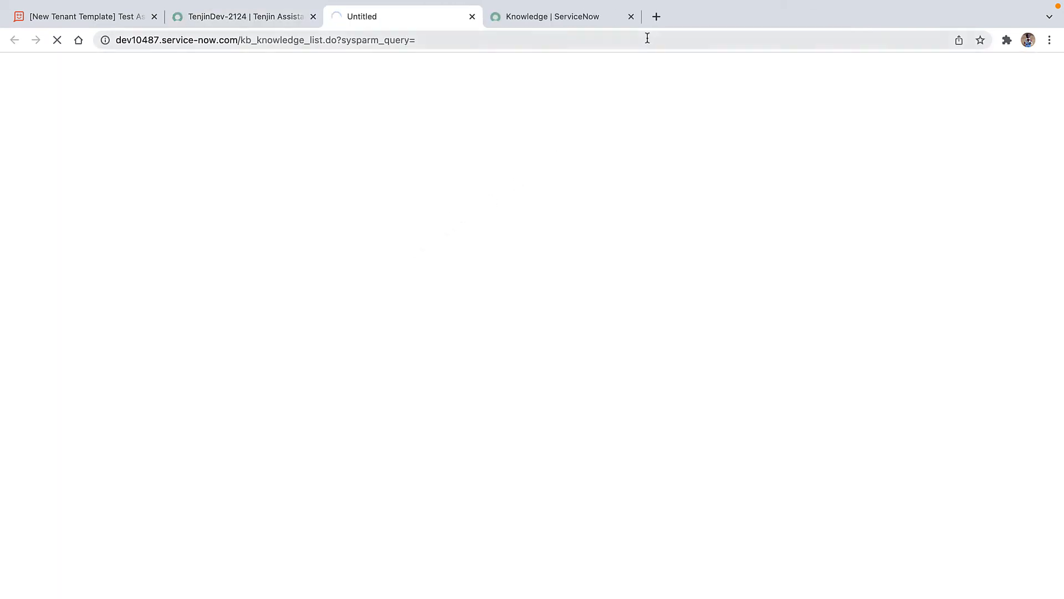
left_click(631, 17)
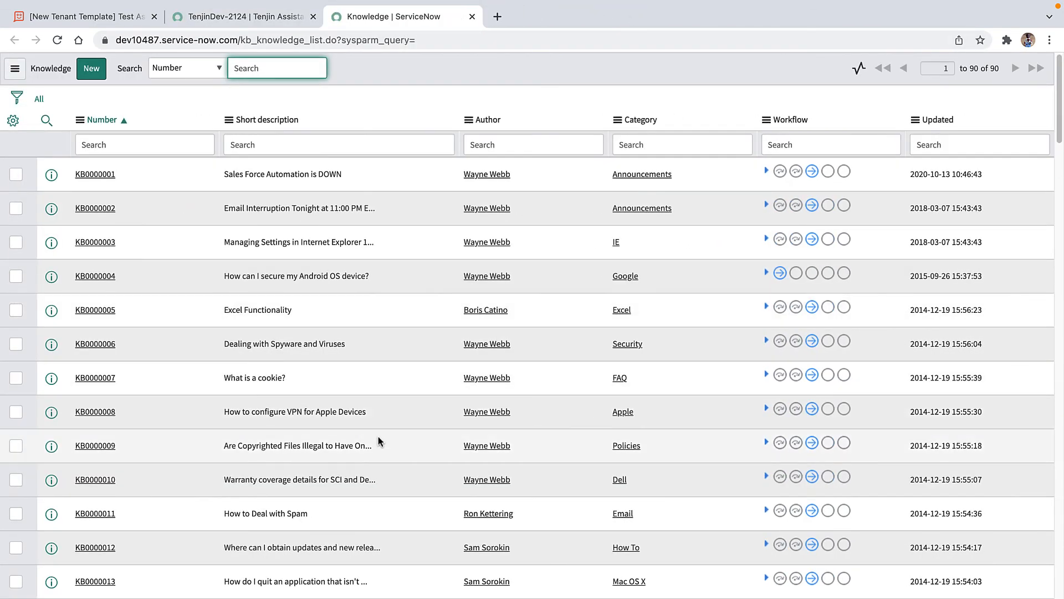
scroll(728, 451, "down", 7)
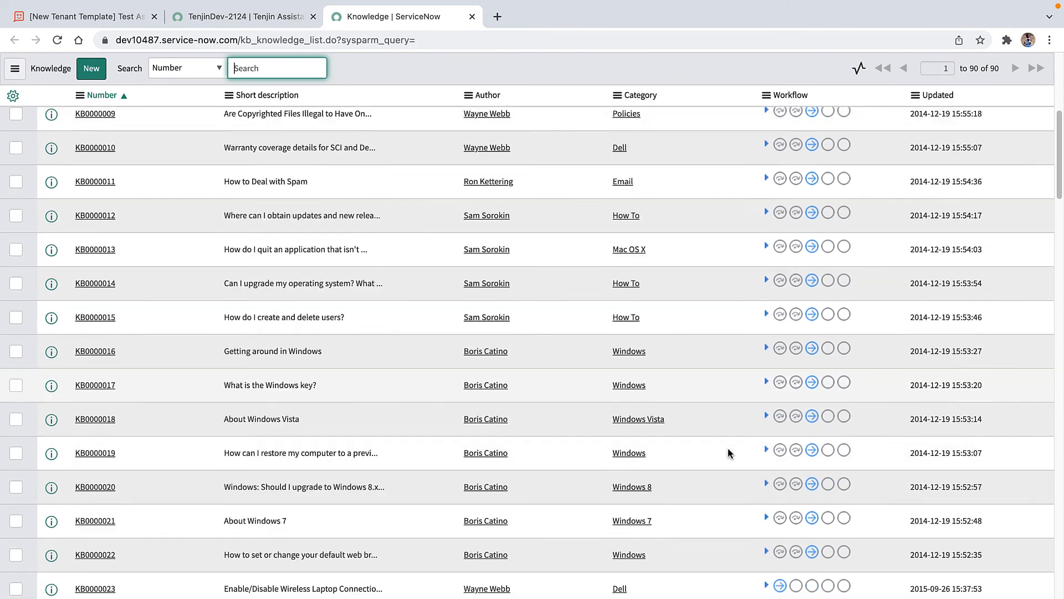
scroll(727, 448, "down", 3)
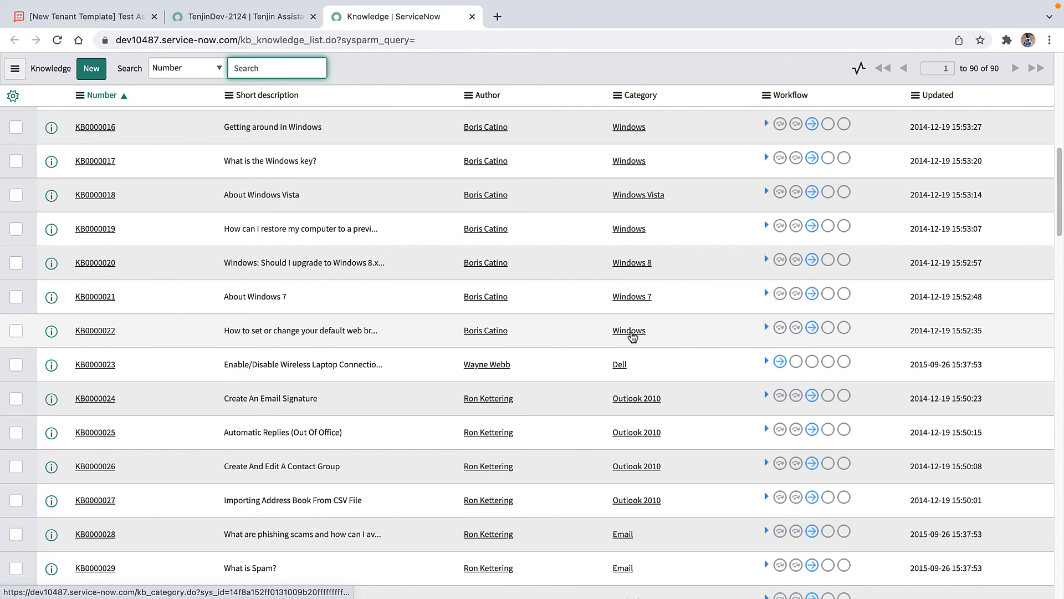
scroll(634, 335, "up", 5)
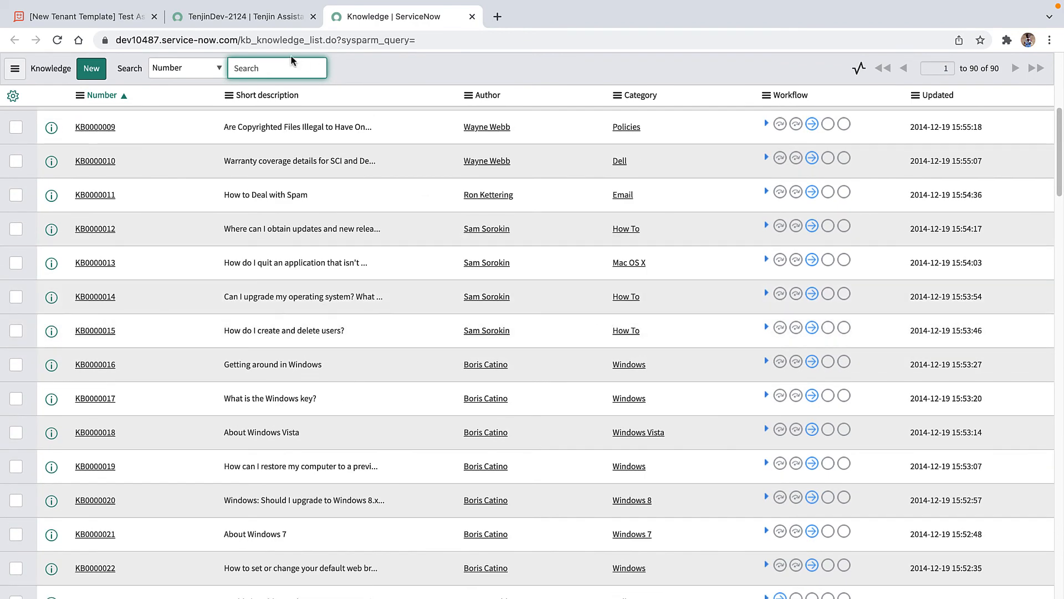
Set the TenjinDev-2124 knowledge condition to Category(kb_category) is Windows and test the connection
left_click(270, 19)
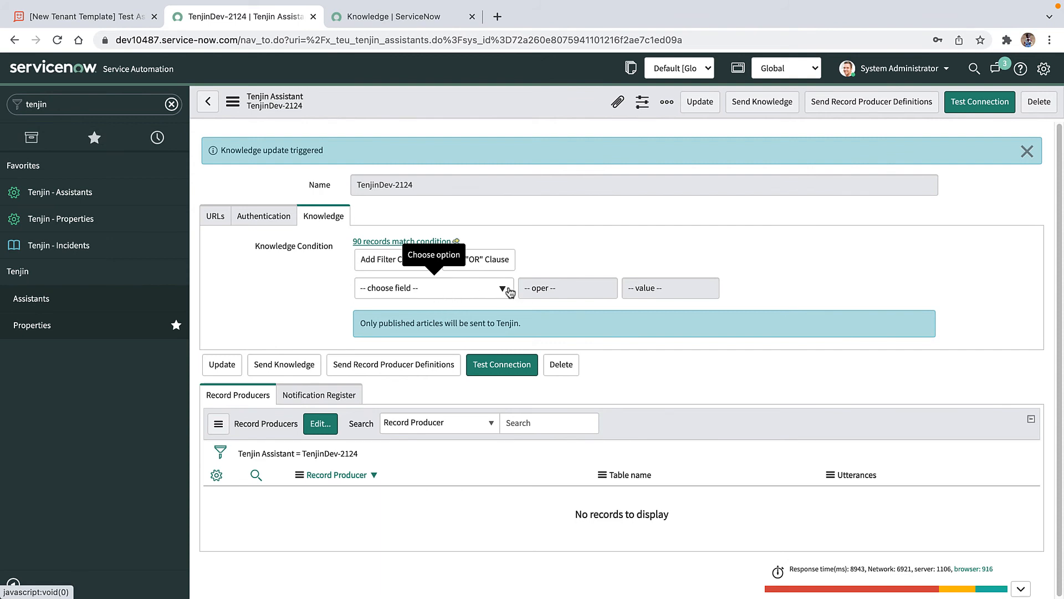
left_click(433, 294)
scroll(453, 394, "down", 1)
scroll(453, 393, "down", 1)
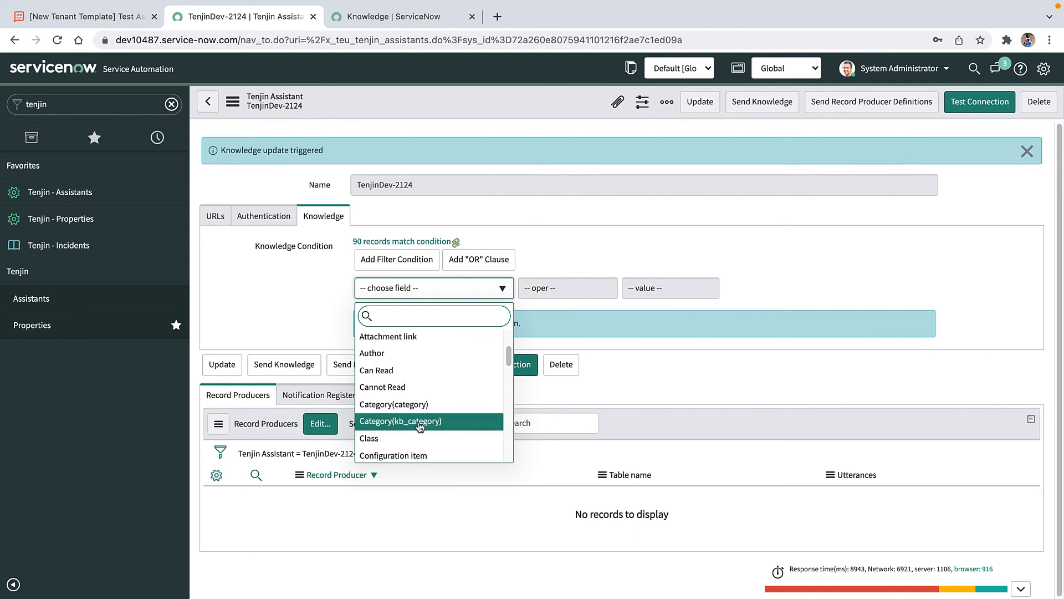
left_click(420, 423)
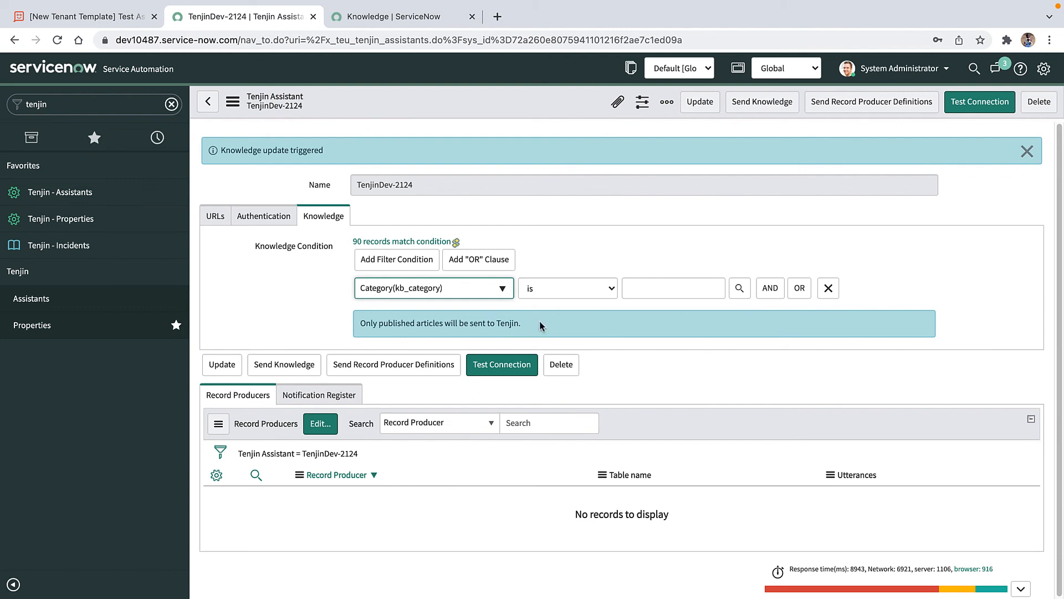
left_click(649, 289)
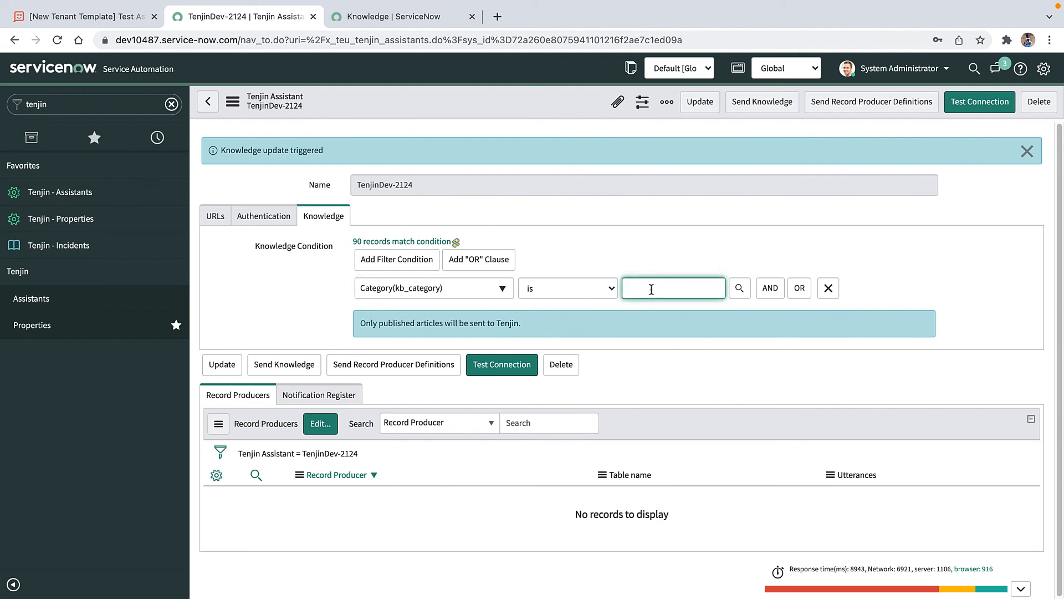
type("Windows")
left_click(873, 285)
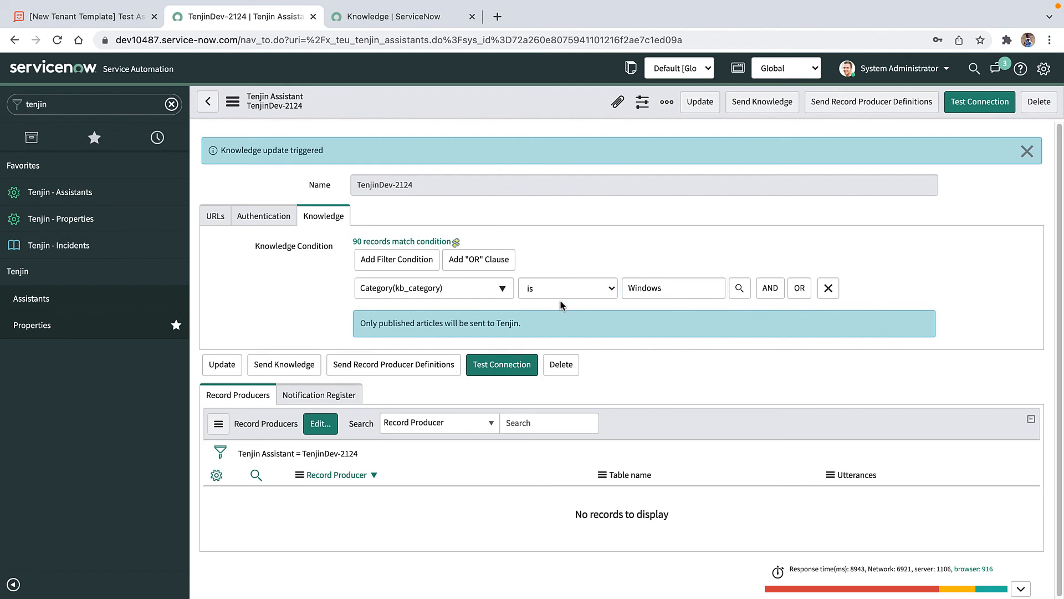
left_click(502, 365)
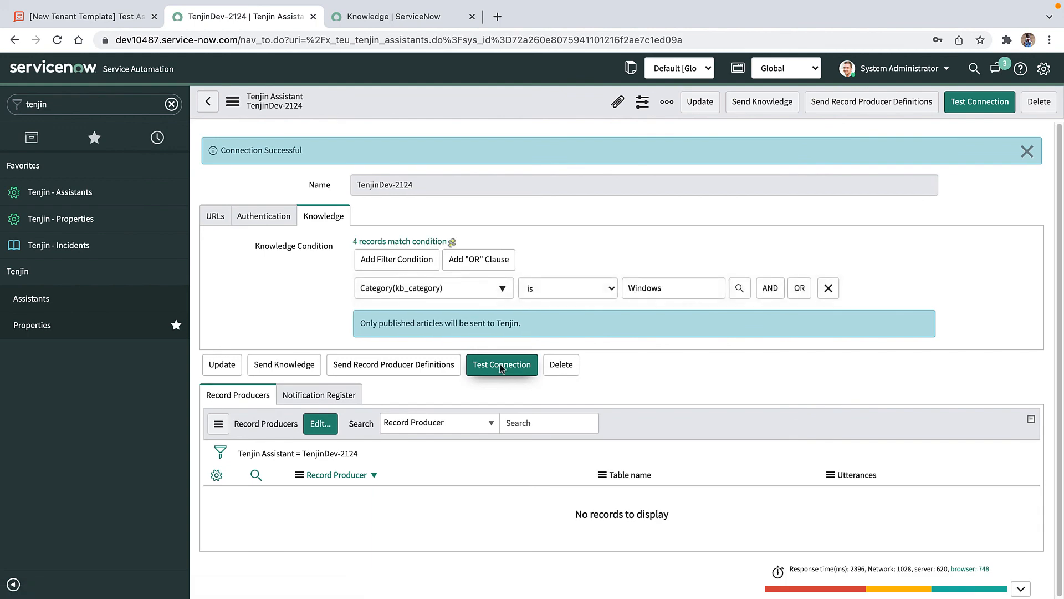
Review the articles matching the Windows category condition and send the filtered knowledge from the TenjinDev-2124 record to Tenjin
left_click(375, 241)
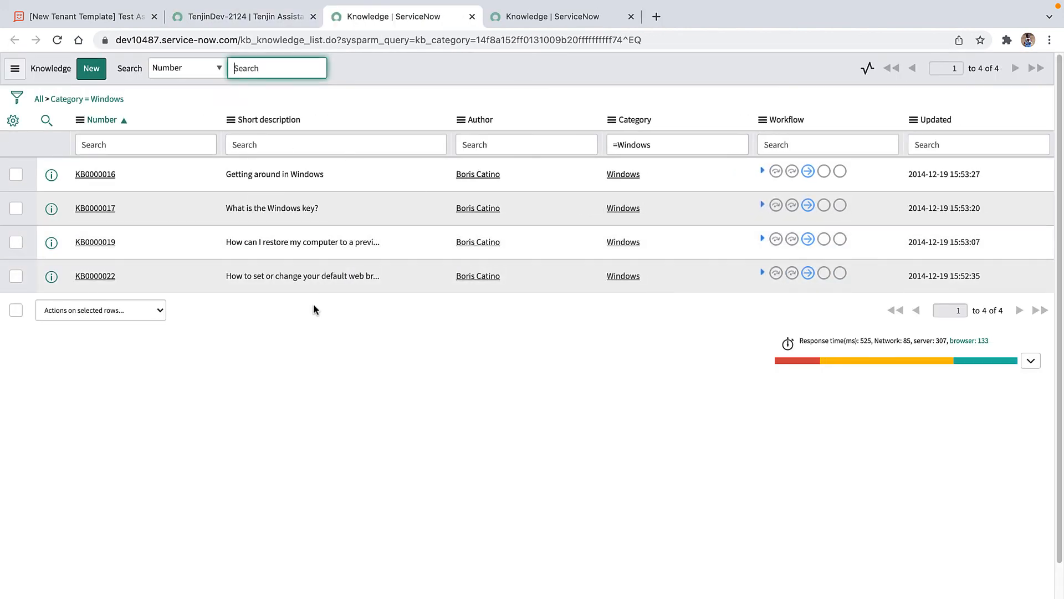
mouse_move(249, 14)
left_click(247, 51)
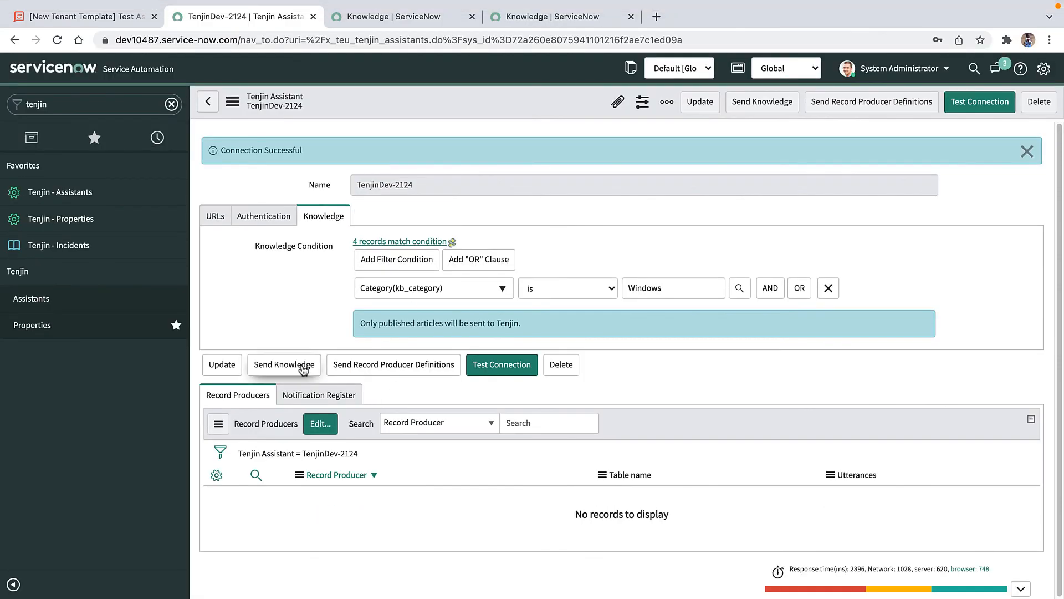
left_click(303, 370)
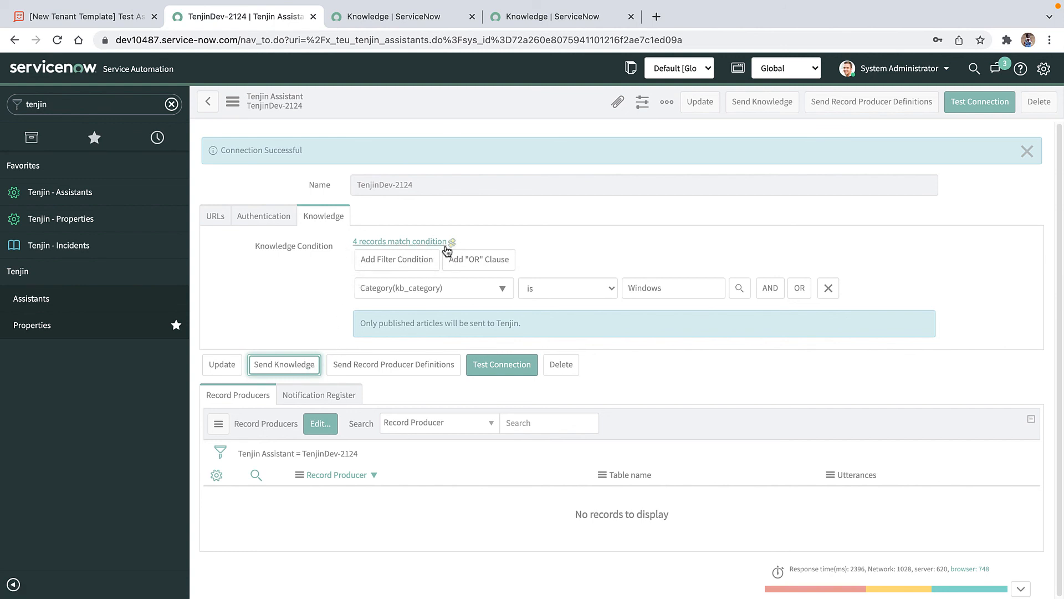
Switch to Tenjin Administration and open the Tenjin assistant's overview page from the assistants list
left_click(101, 23)
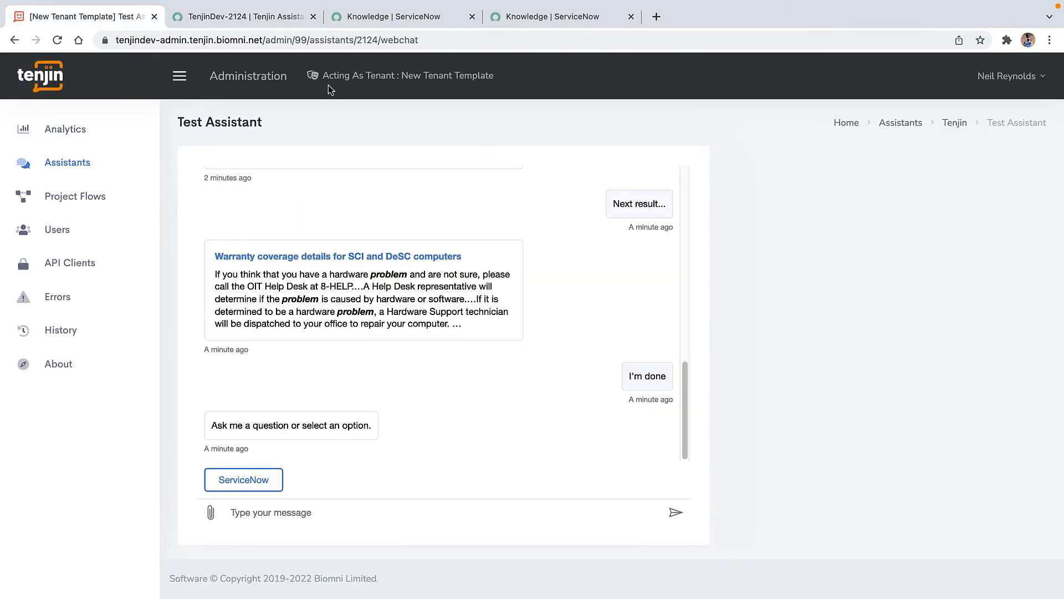
left_click(82, 163)
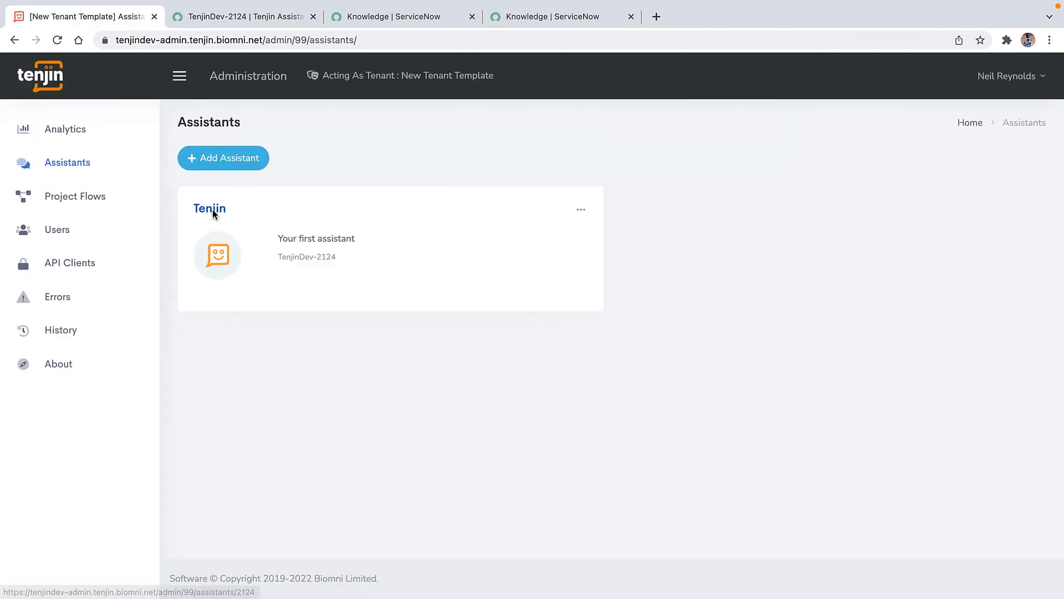
left_click(210, 209)
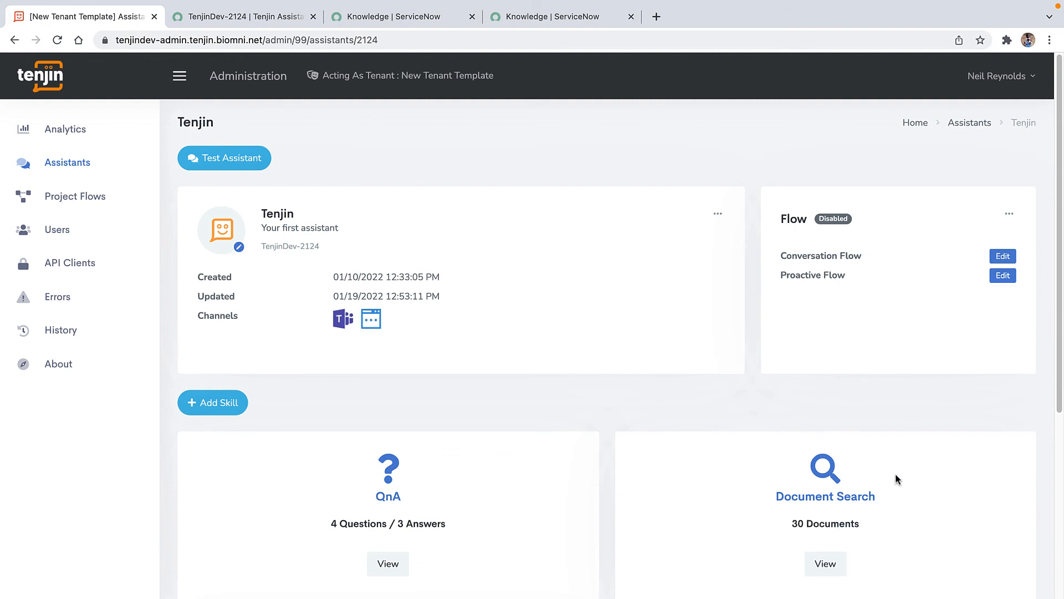